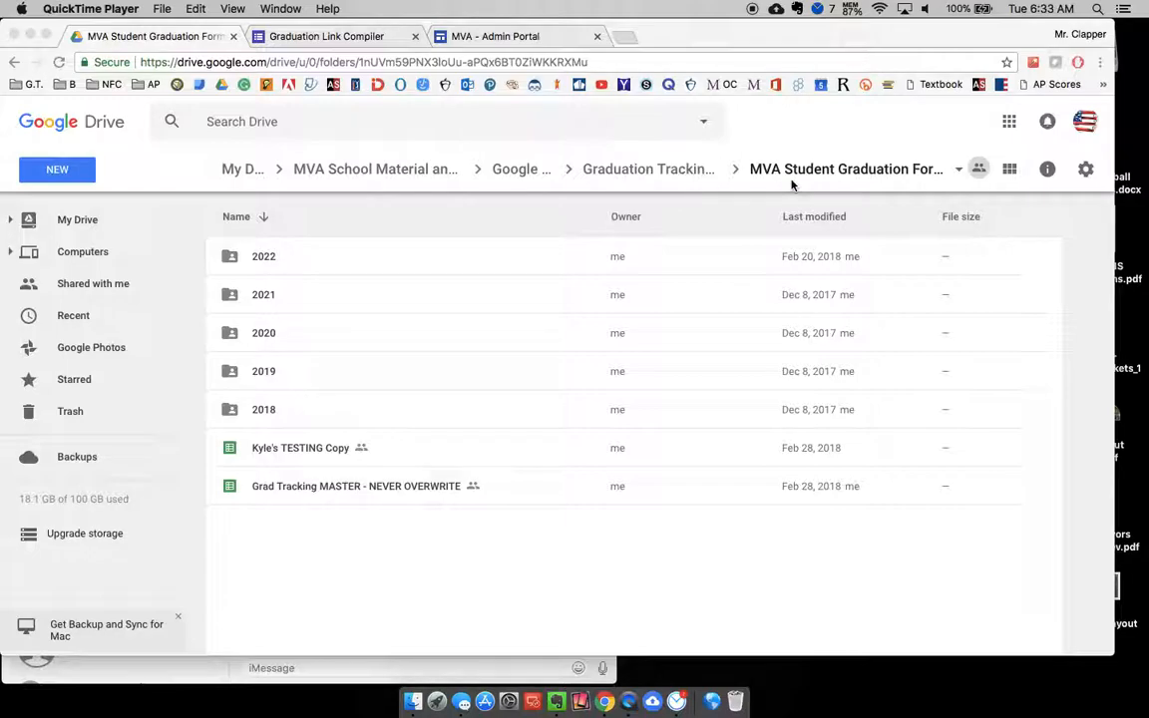
- Make a copy of the "Grad Tracking MASTER - NEVER OVERWRITE" spreadsheet in the MVA Student Graduation Forms folder
right_click(313, 491)
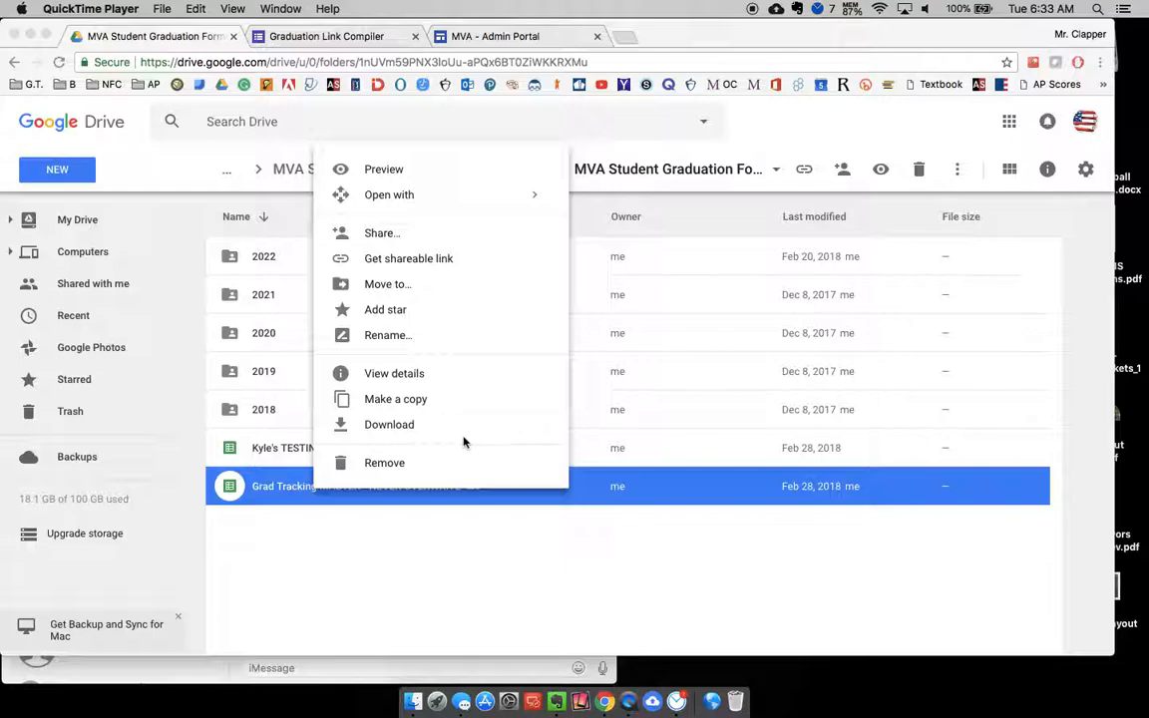
left_click(400, 402)
left_click(397, 400)
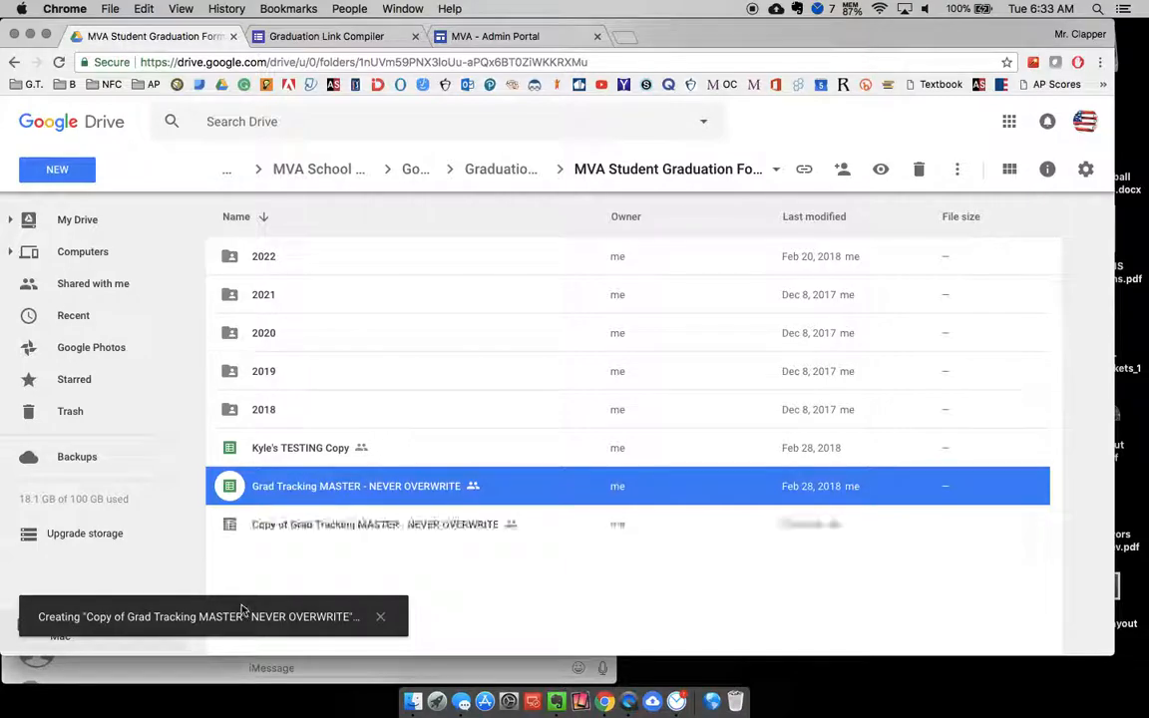
- Rename the copied master spreadsheet to EXAMPLE followed by the student's full name and 2022
right_click(306, 529)
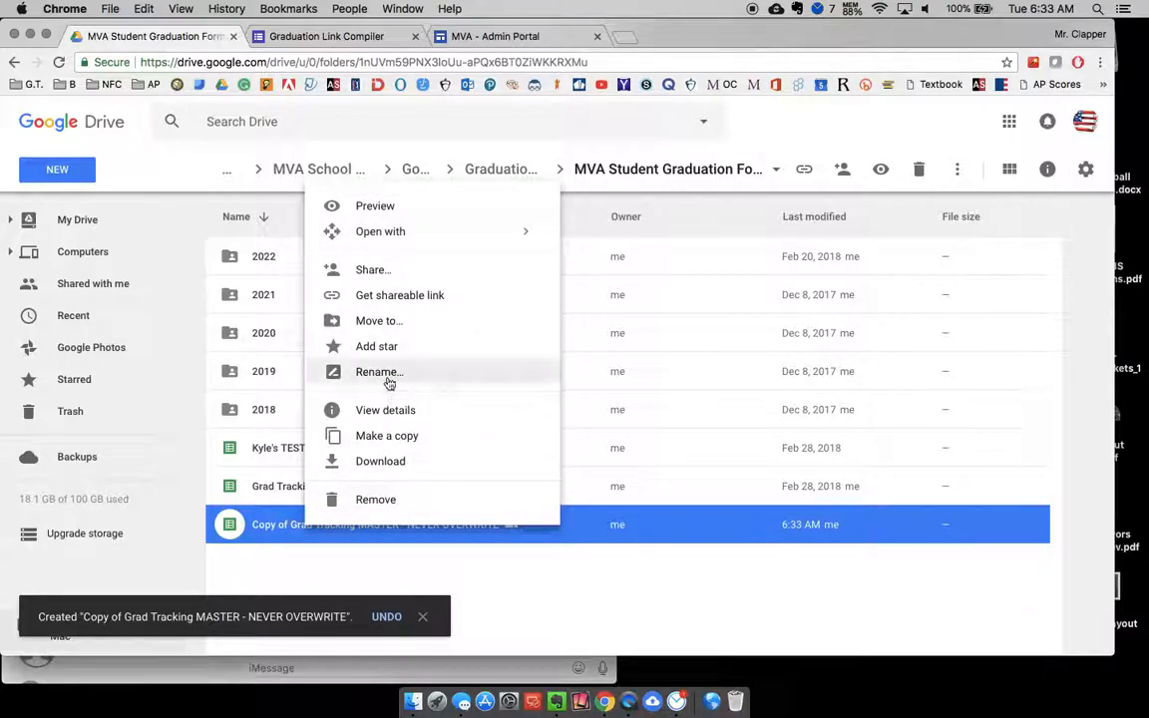
left_click(321, 376)
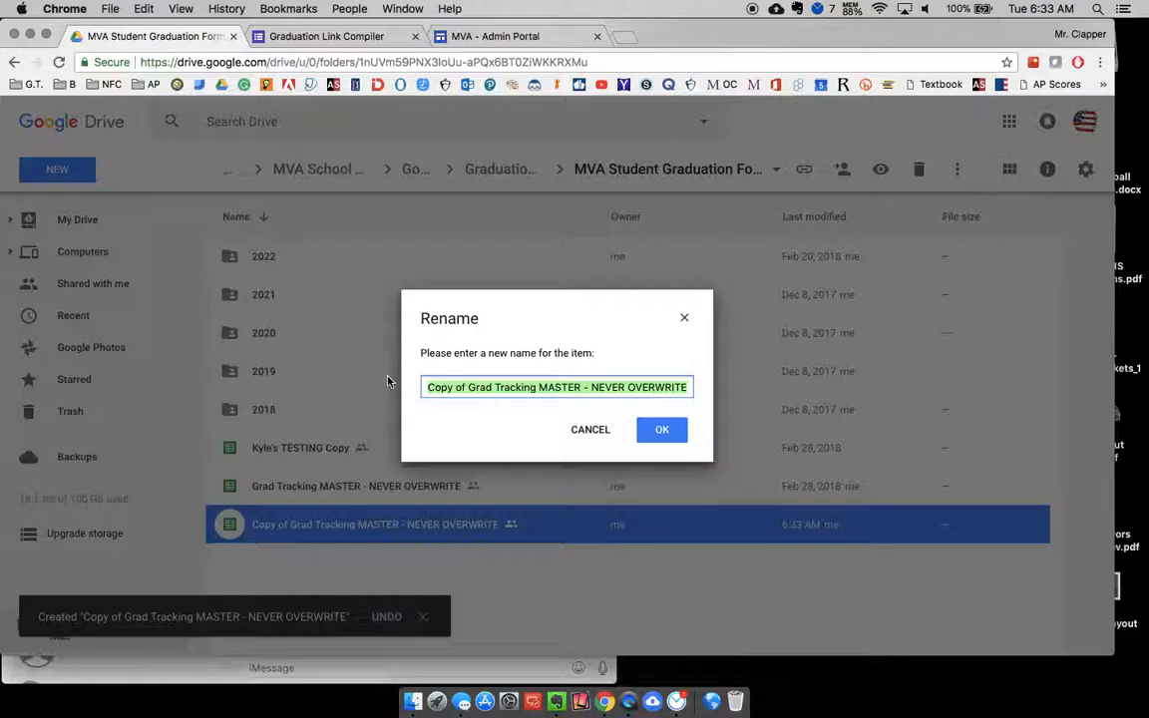
type("EXAMPLE Steve Smith 2022")
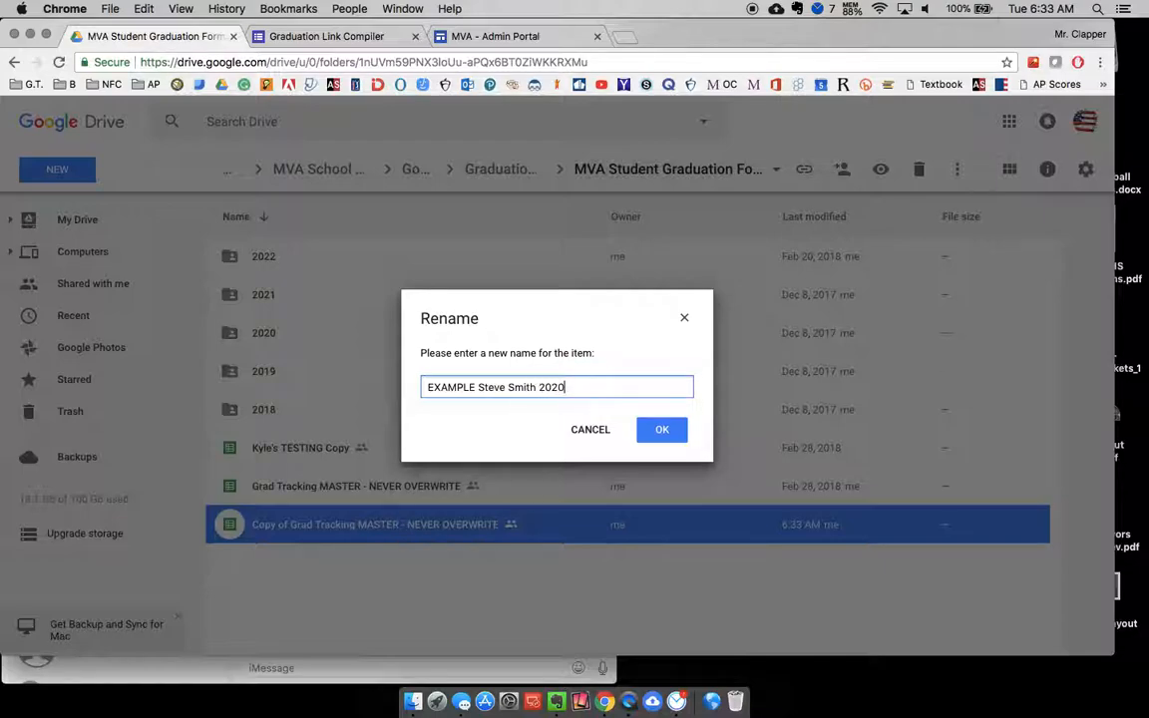
key("Return")
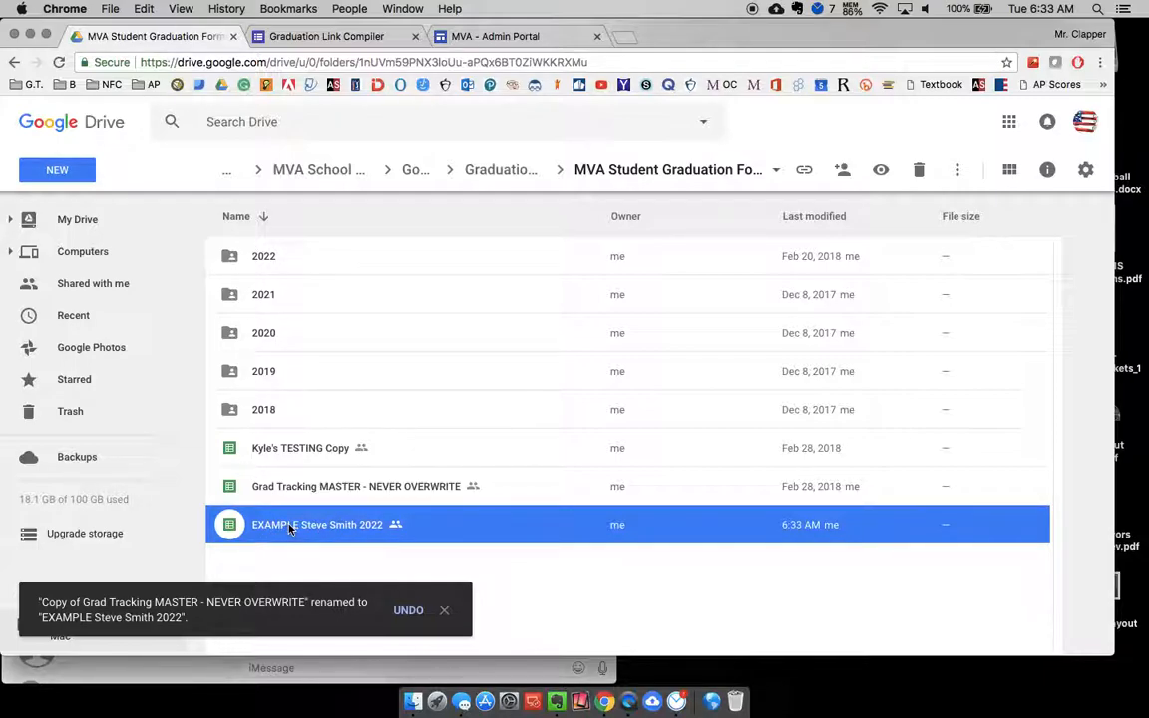
- Move the renamed EXAMPLE spreadsheet into the 2022 folder, accepting the access change, and open it from there
left_click_drag(290, 529, 278, 263)
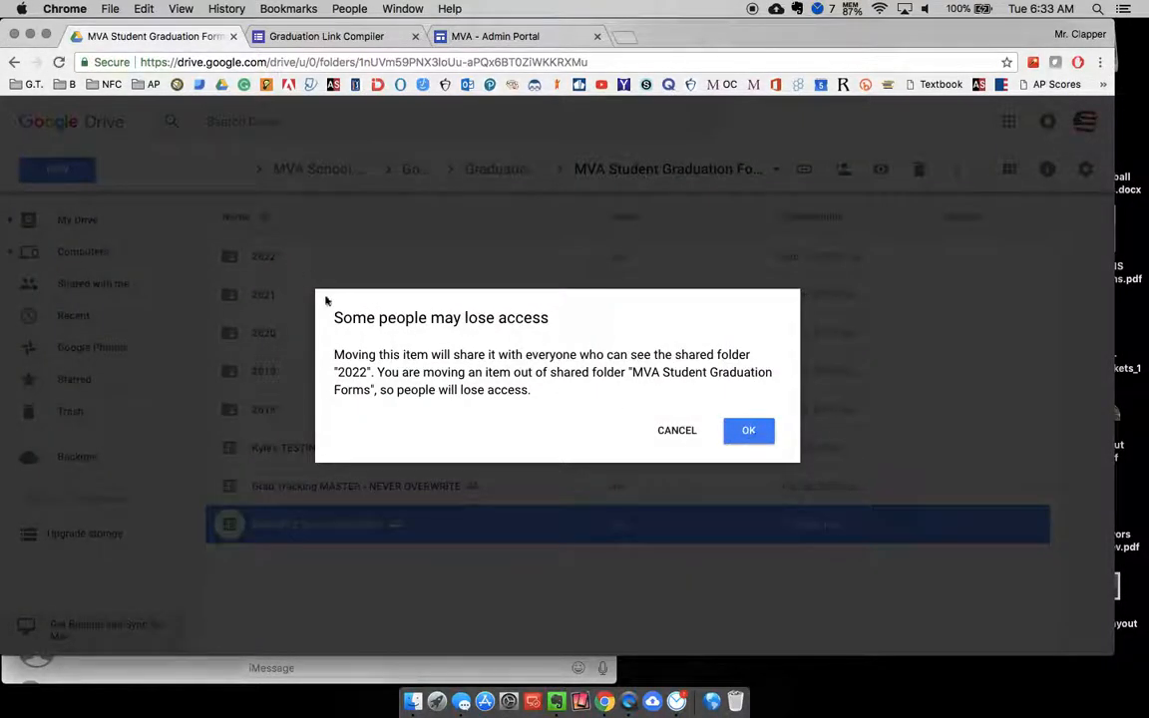
left_click(745, 429)
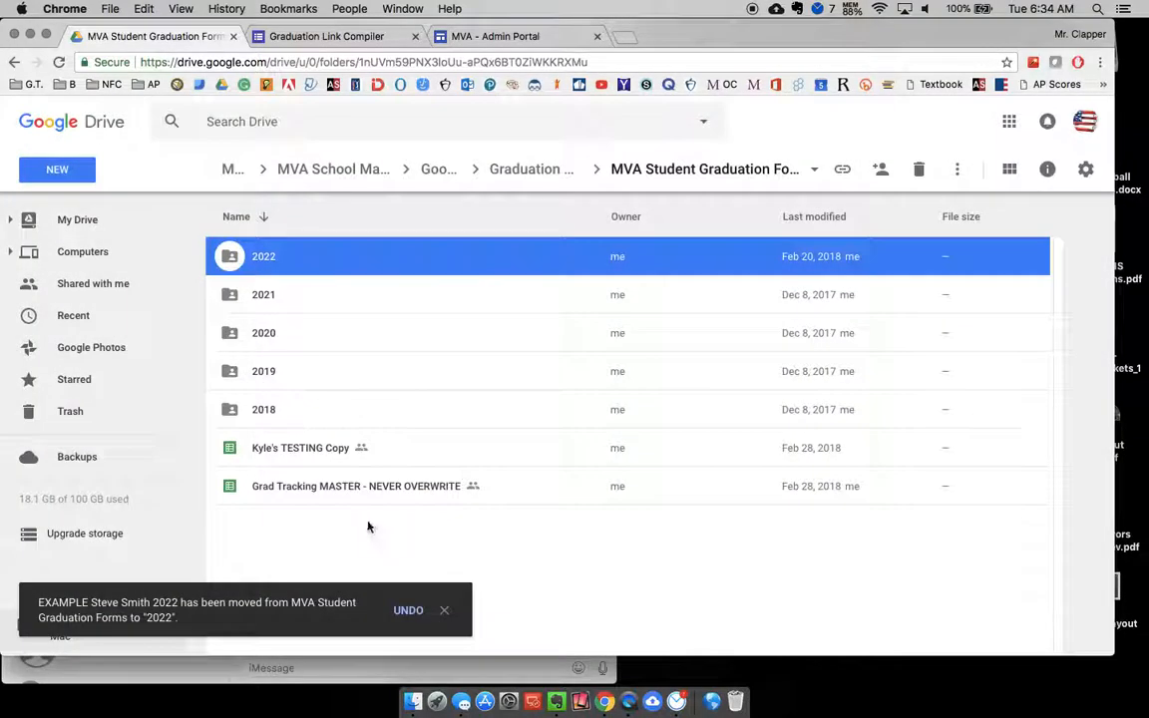
double_click(287, 261)
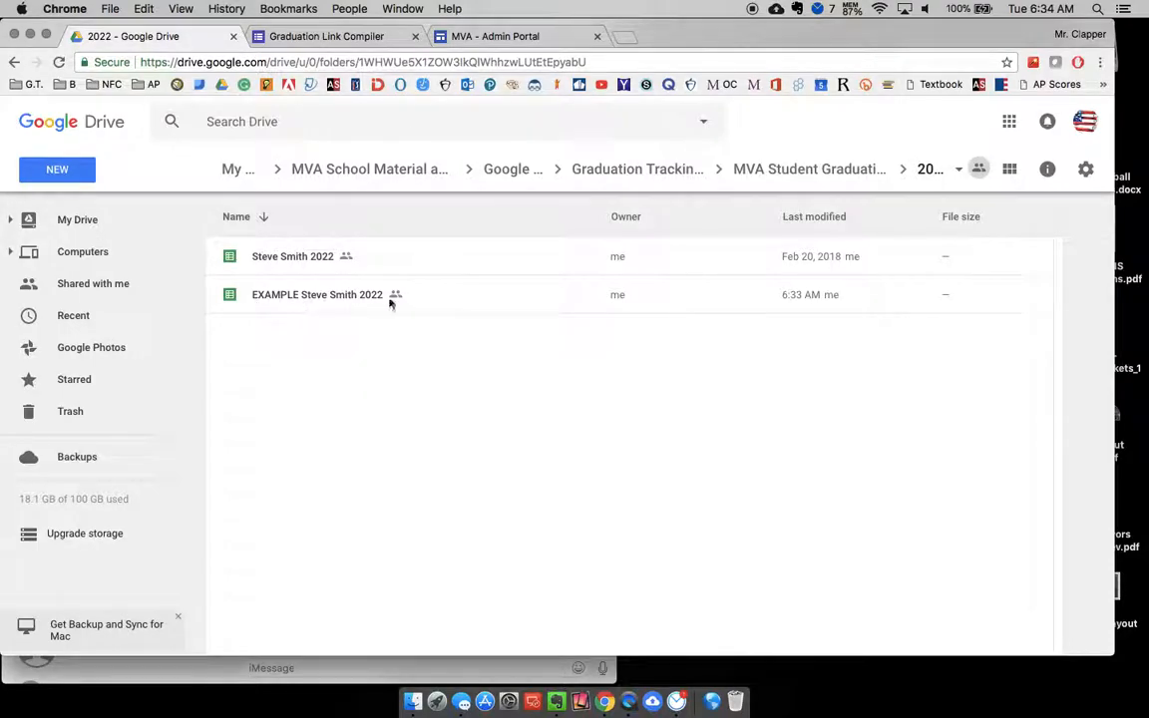
double_click(300, 298)
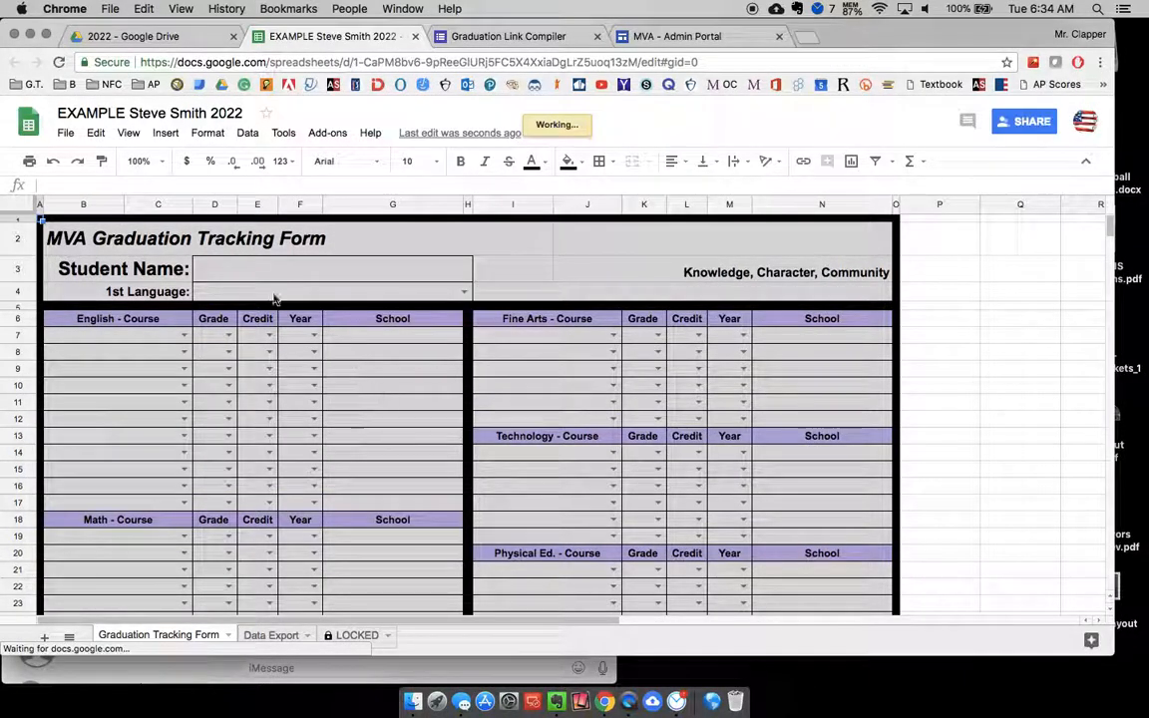
- Enter the student's full name in the tracking form header and set the 1st Language to English
left_click(239, 270)
type("Steve Smith")
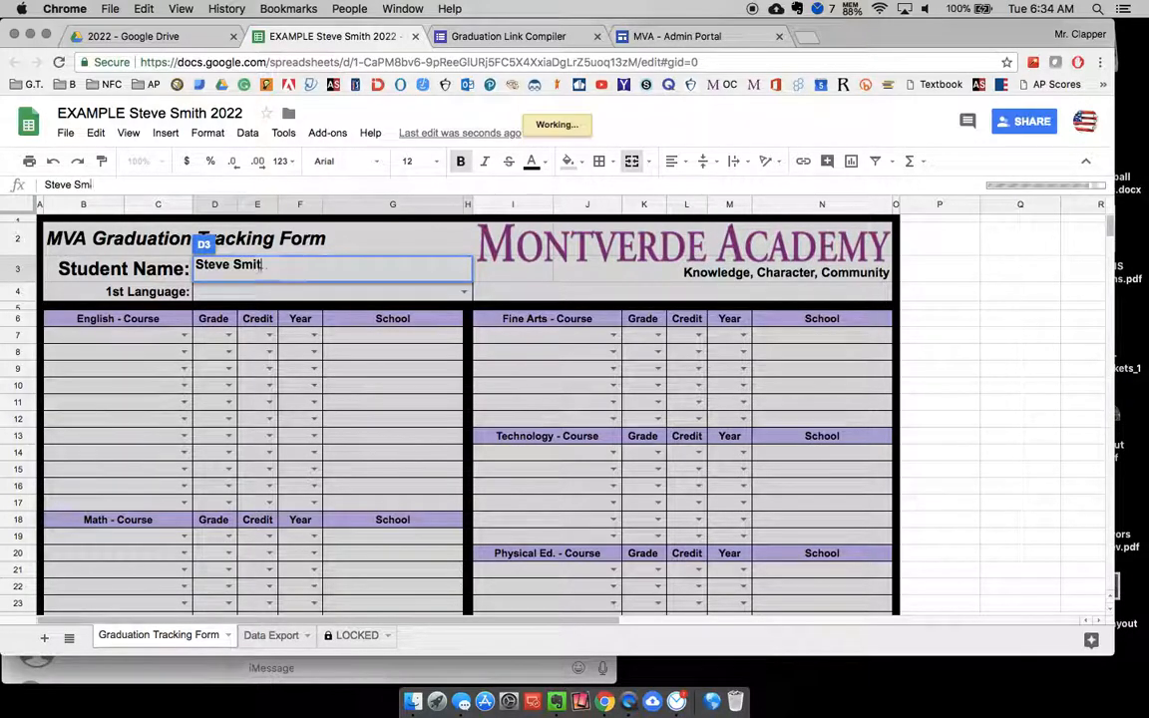
key("Return")
double_click(238, 299)
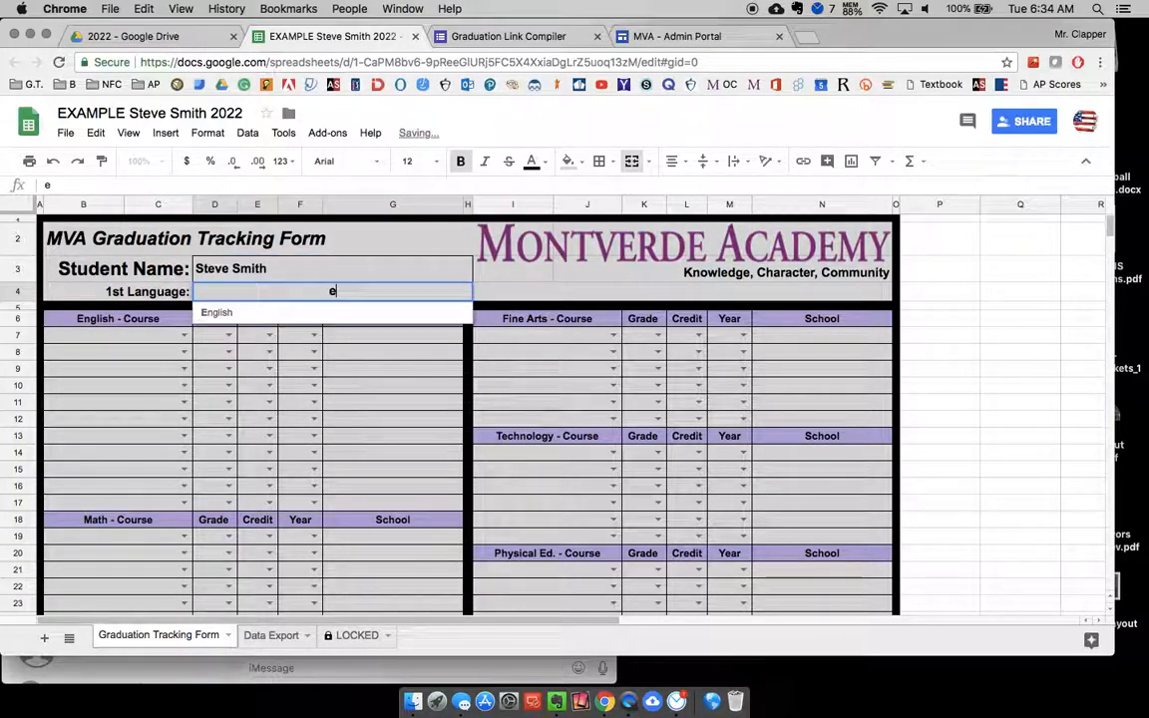
left_click(213, 314)
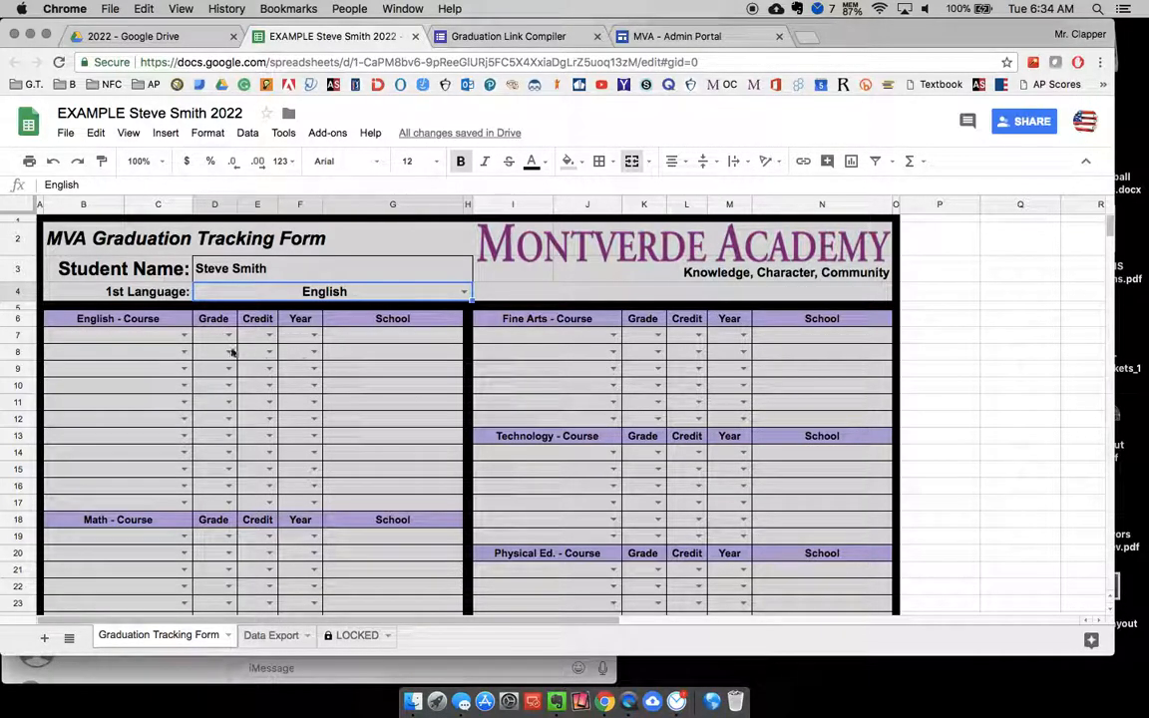
- Examine the English course choices, the remaining graduation requirements and the Required Classes section of the tracking form
left_click(184, 337)
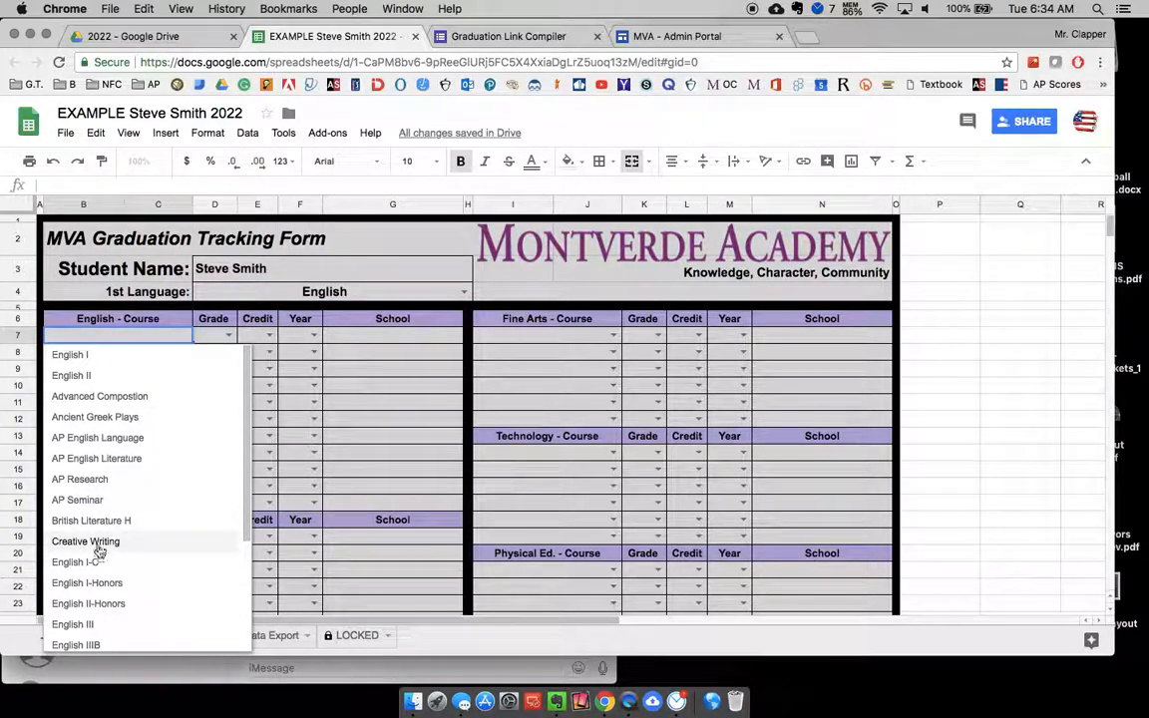
scroll(98, 530, "down", 4)
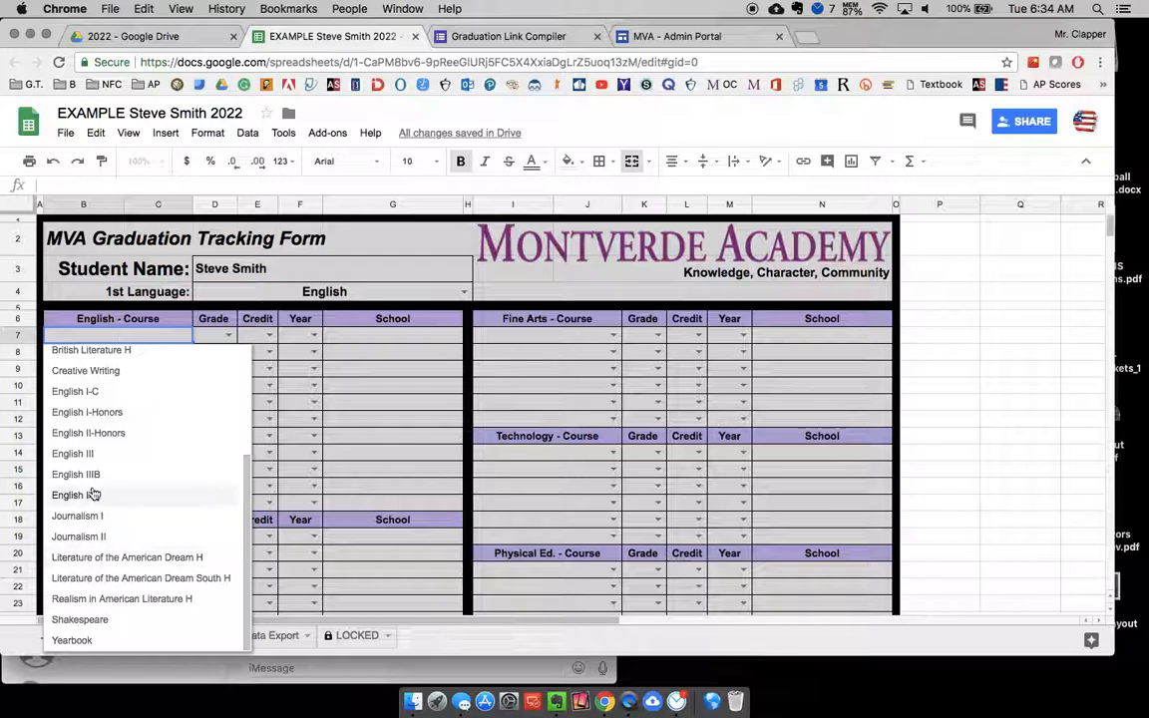
scroll(87, 493, "up", 3)
scroll(175, 381, "up", 1)
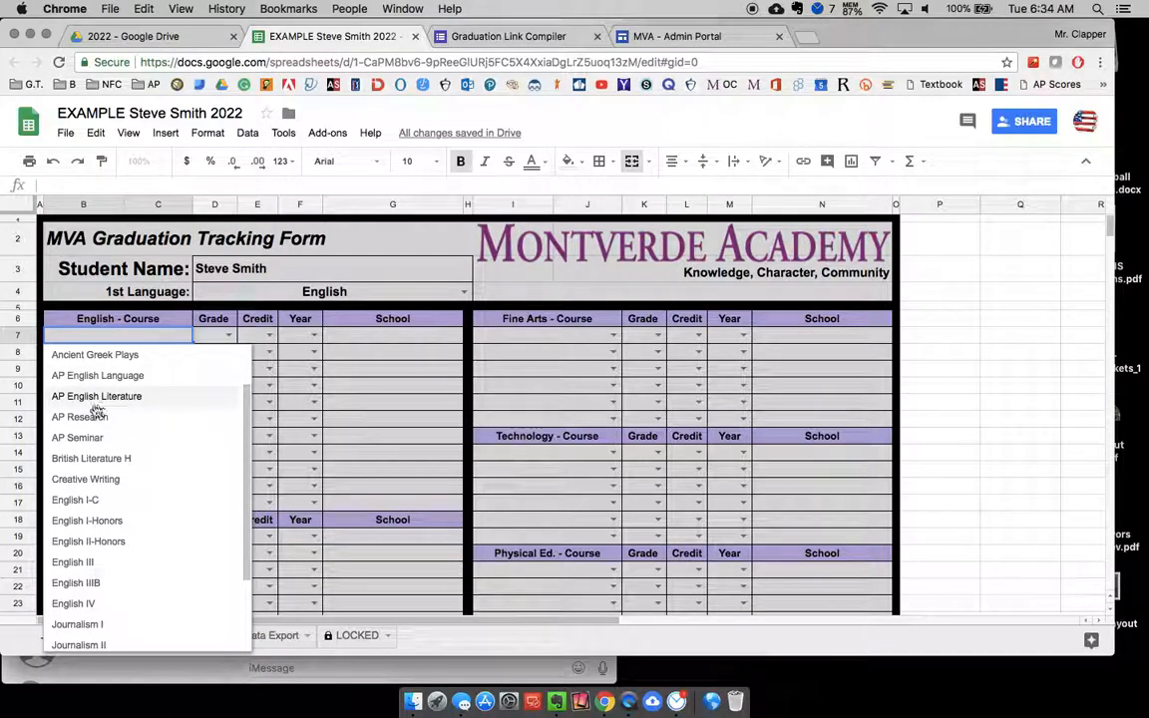
scroll(387, 428, "down", 2)
scroll(387, 429, "down", 10)
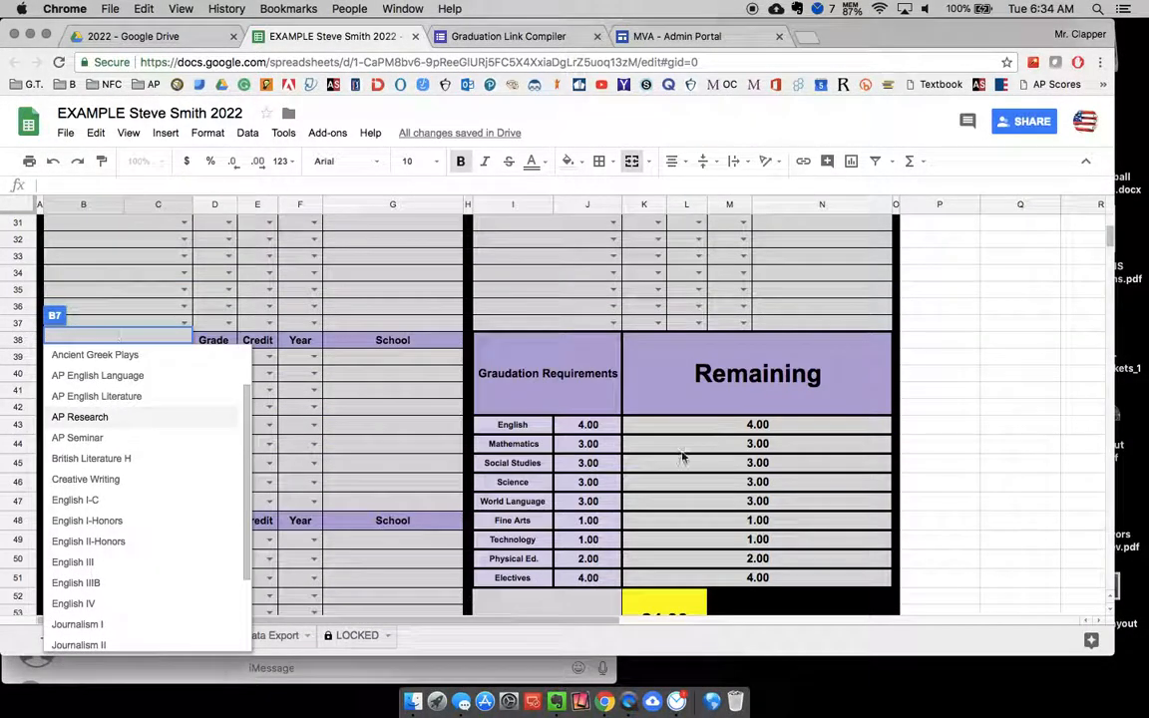
left_click(688, 461)
scroll(677, 429, "down", 6)
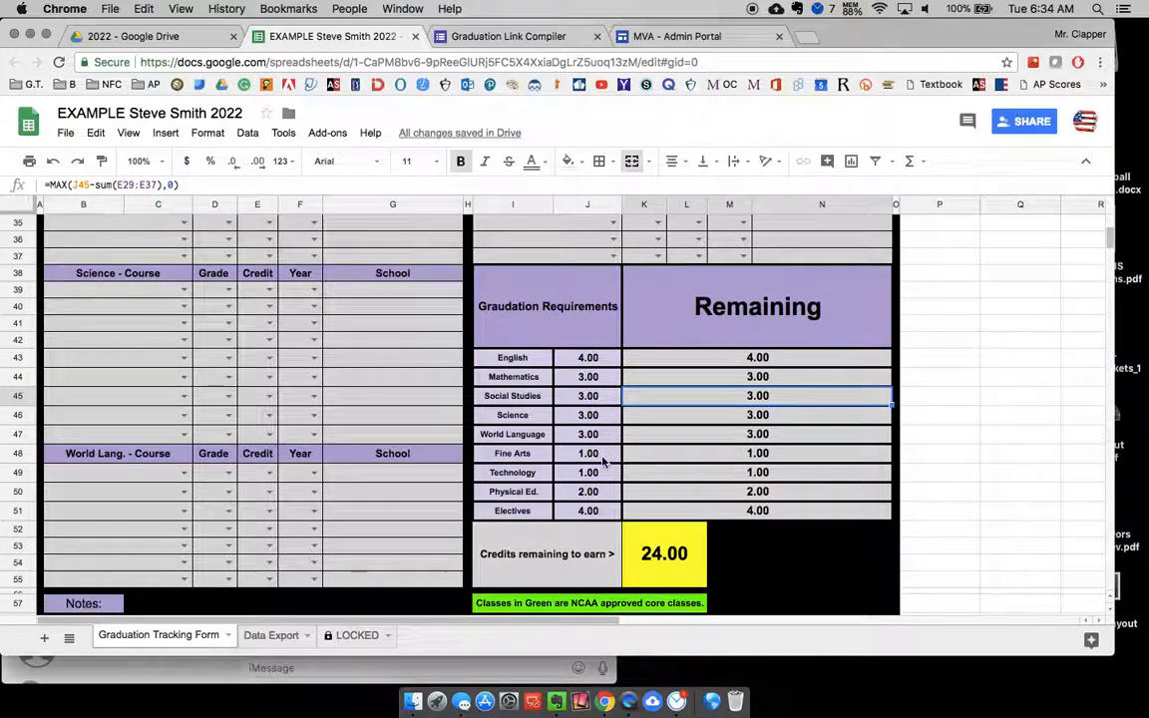
scroll(223, 465, "down", 5)
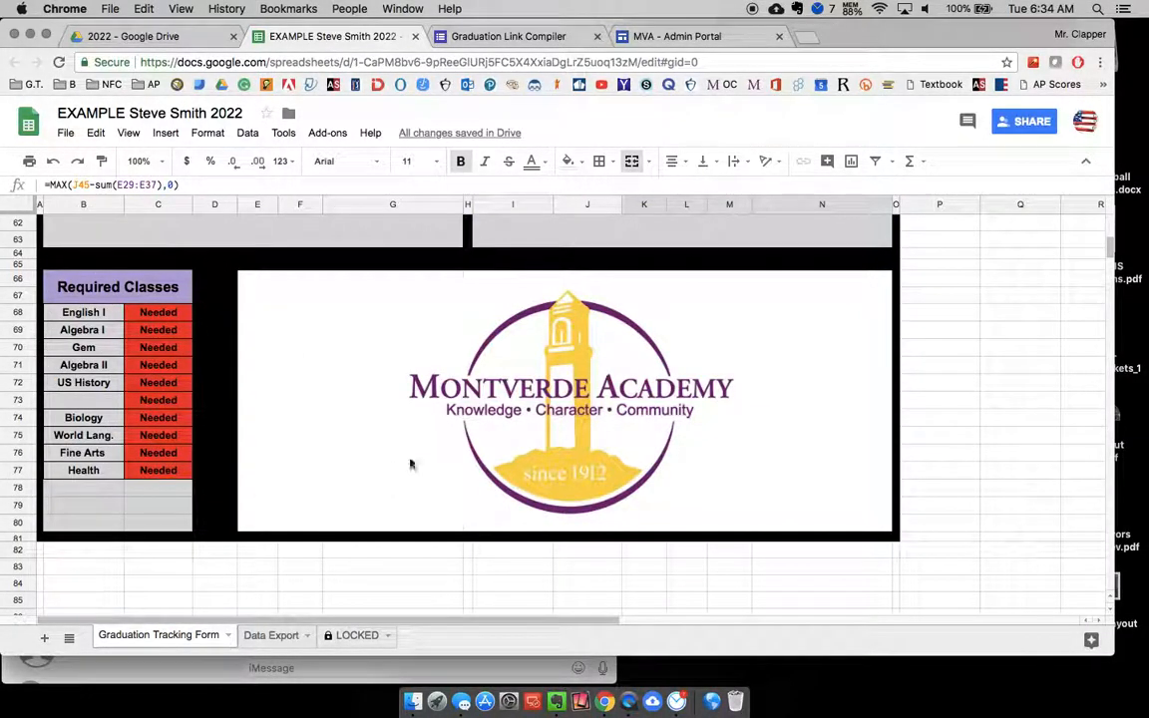
scroll(390, 390, "up", 15)
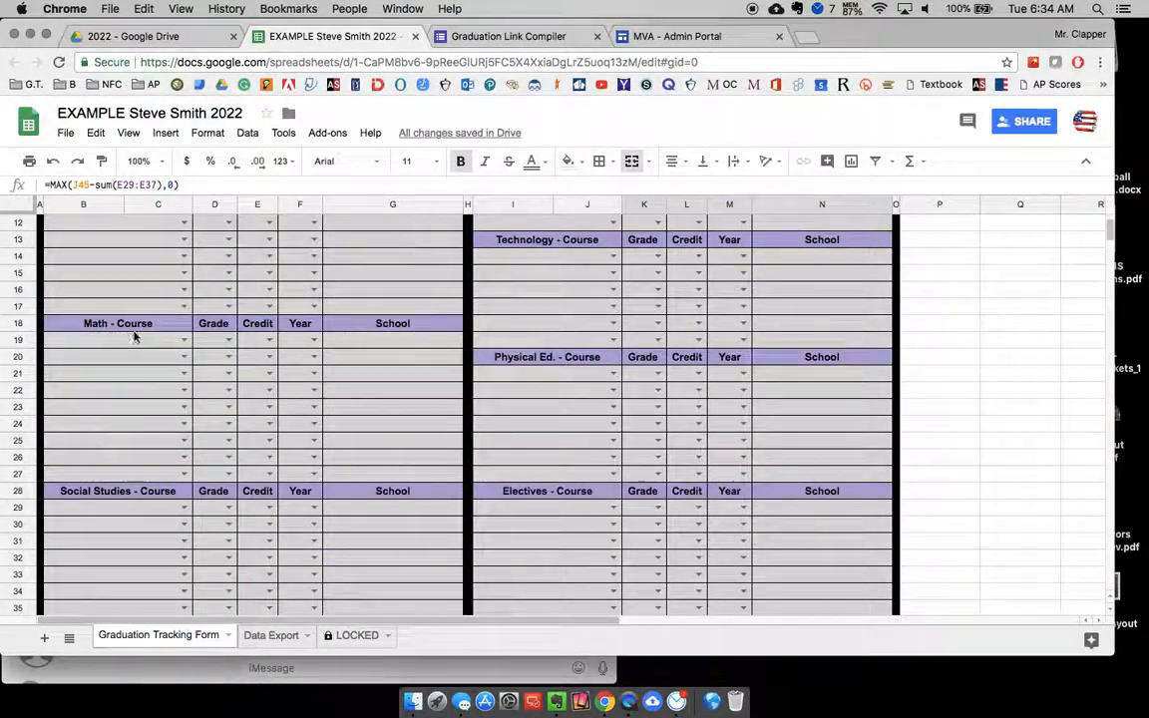
scroll(133, 329, "up", 3)
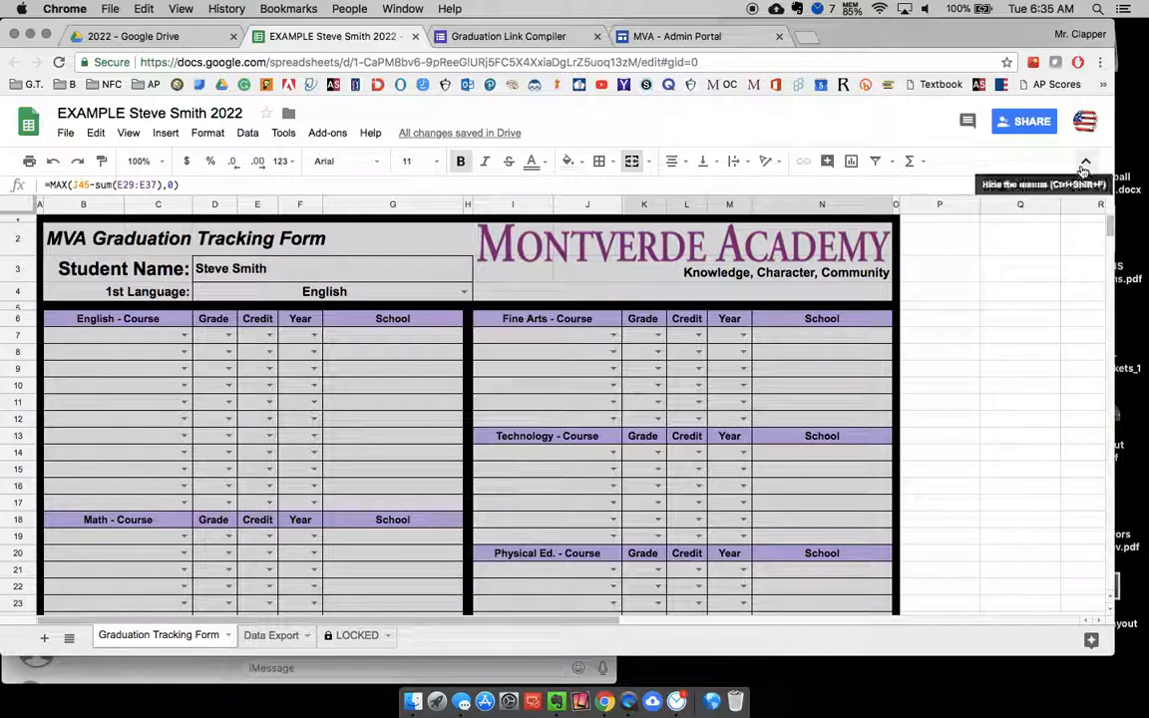
- Turn on link sharing for the spreadsheet as "Anyone with the link can edit" and copy the link
left_click(1032, 123)
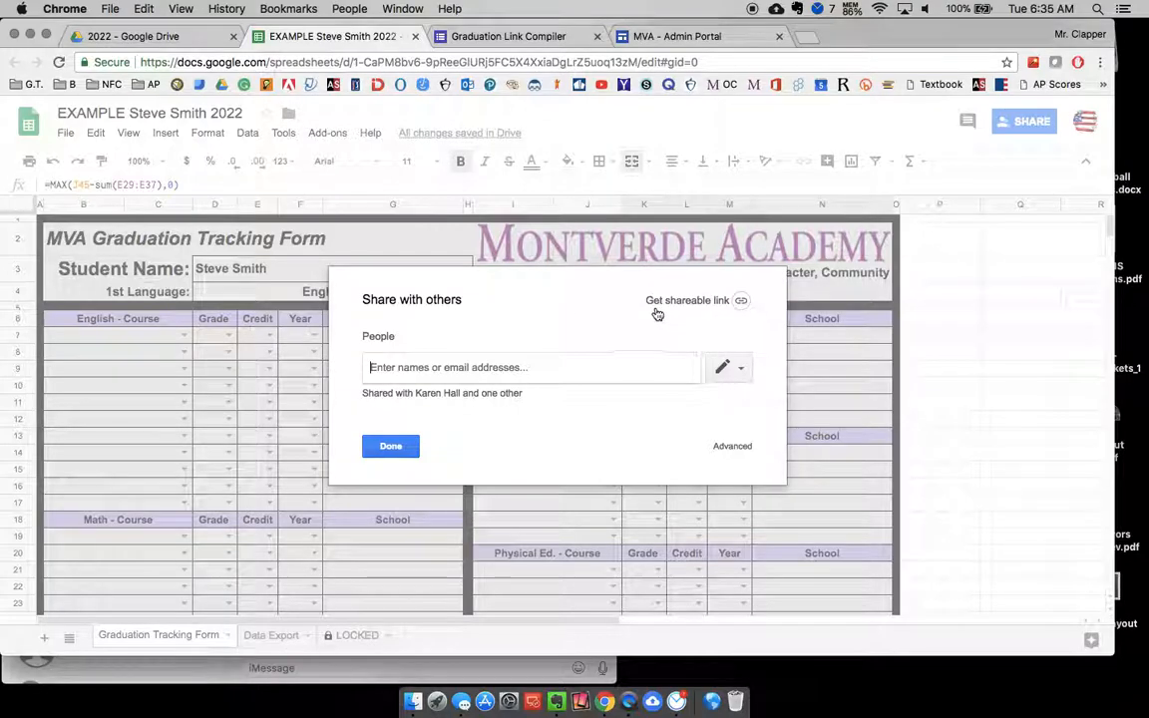
left_click(735, 304)
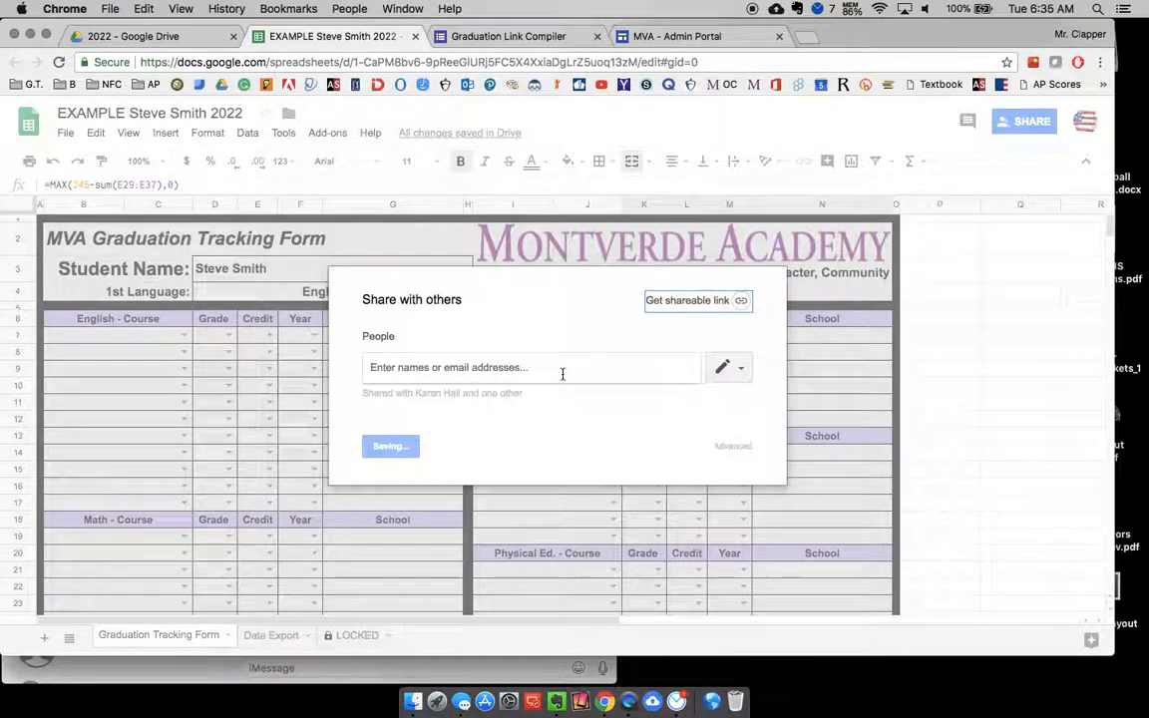
left_click(511, 365)
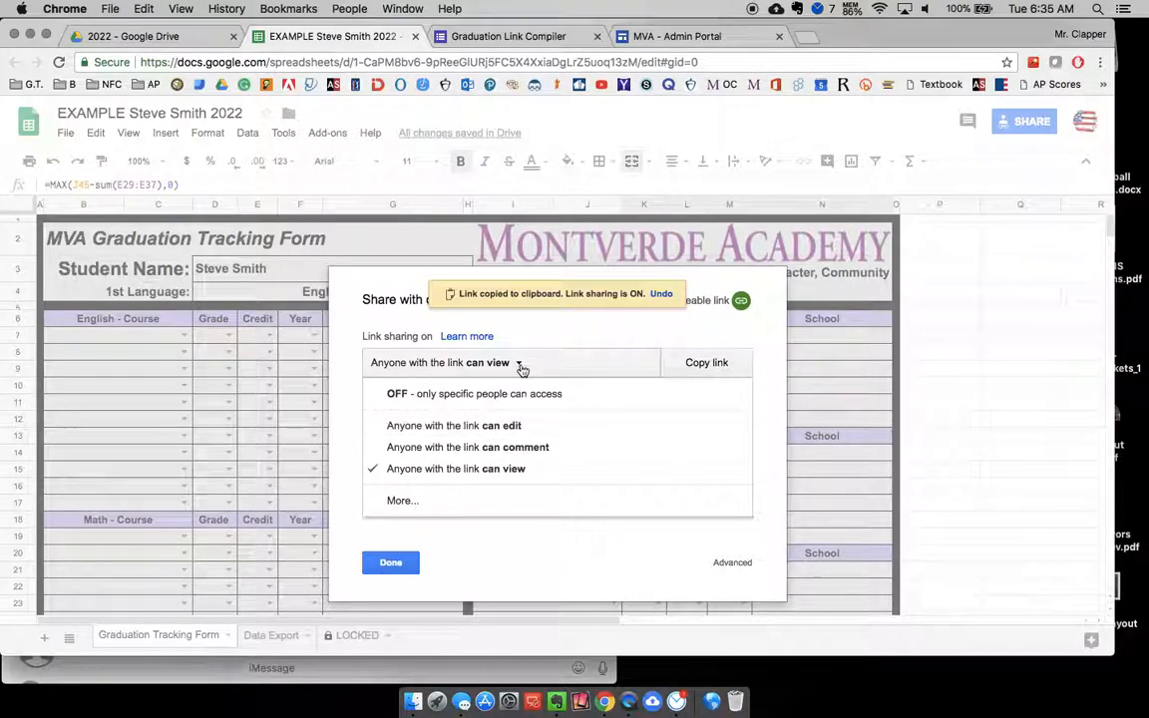
left_click(479, 426)
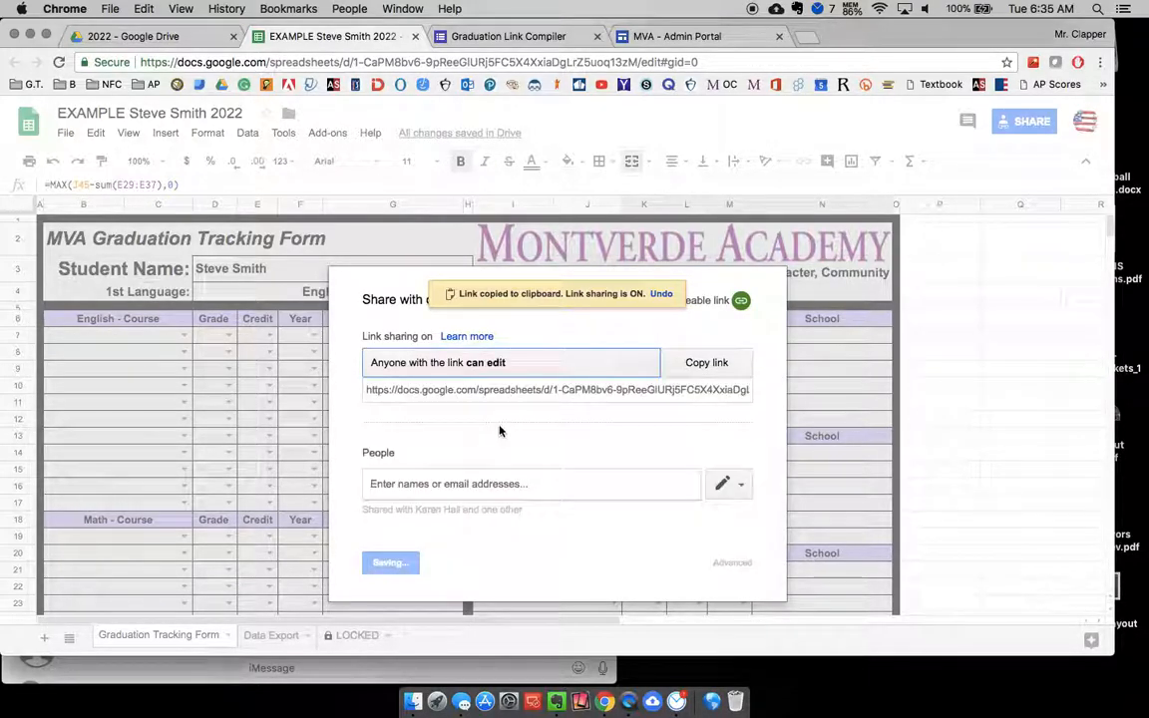
left_click(717, 368)
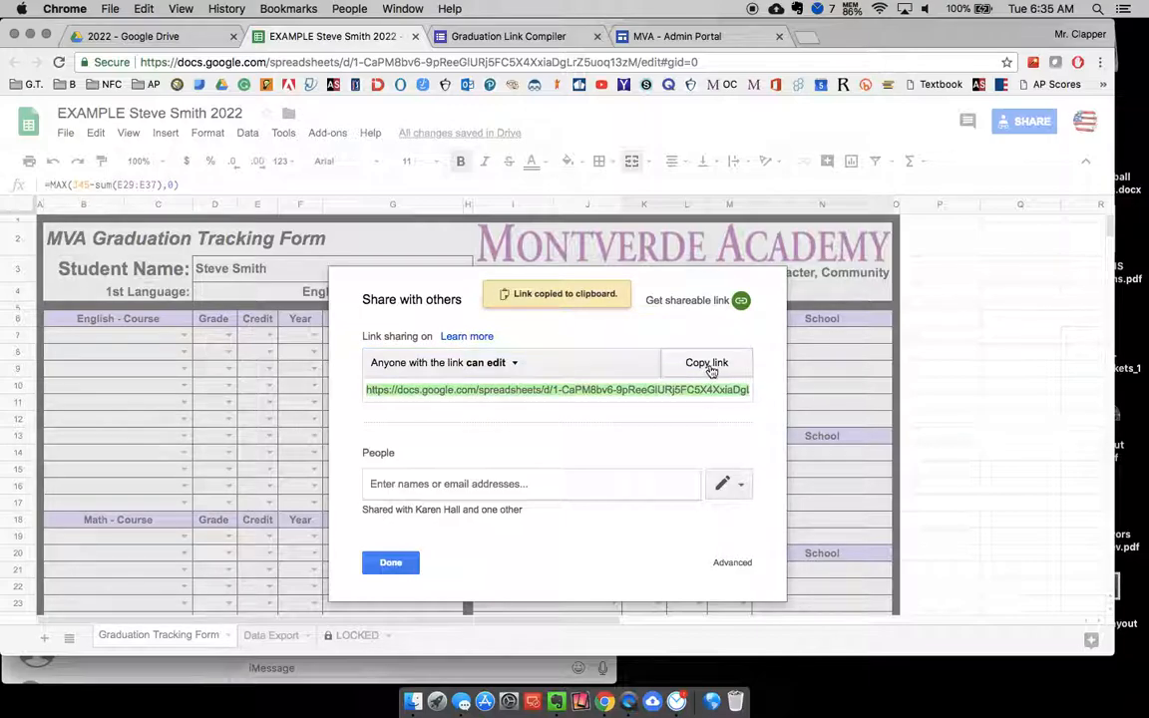
- In the Graduation Link Compiler form, enter the student's first and last name and set the Graduation Year to 2022
left_click(515, 40)
left_click(389, 450)
type("Steve")
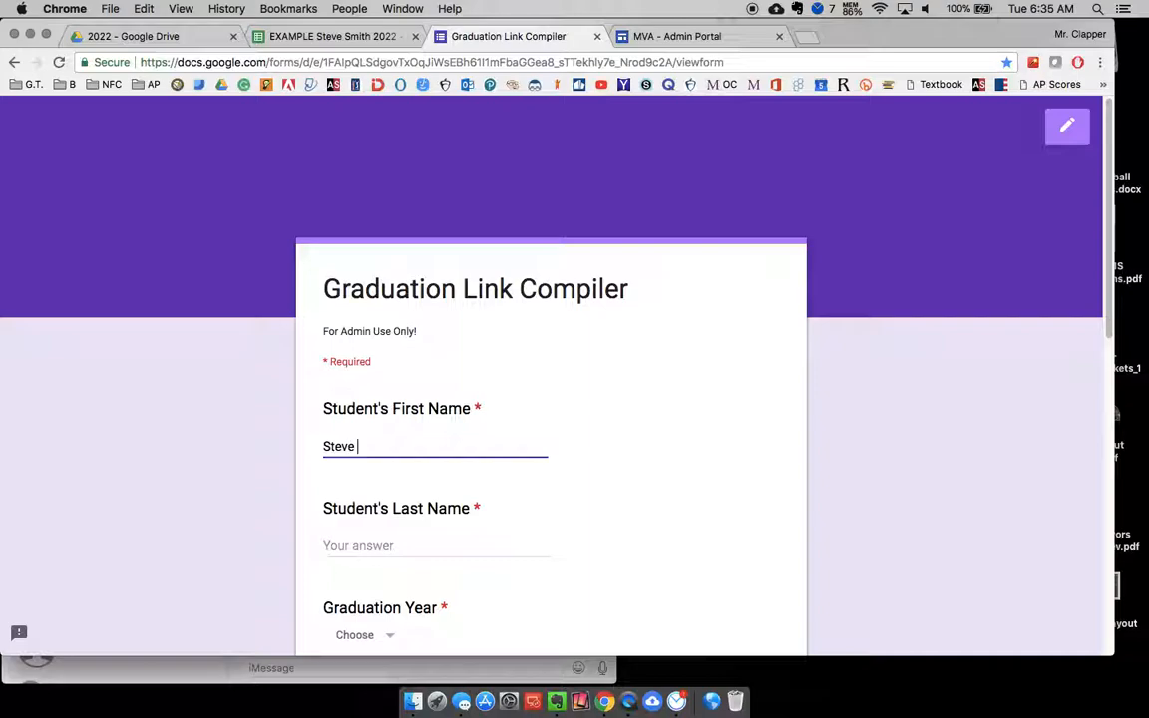
key("Tab")
type("Smith")
key("Tab")
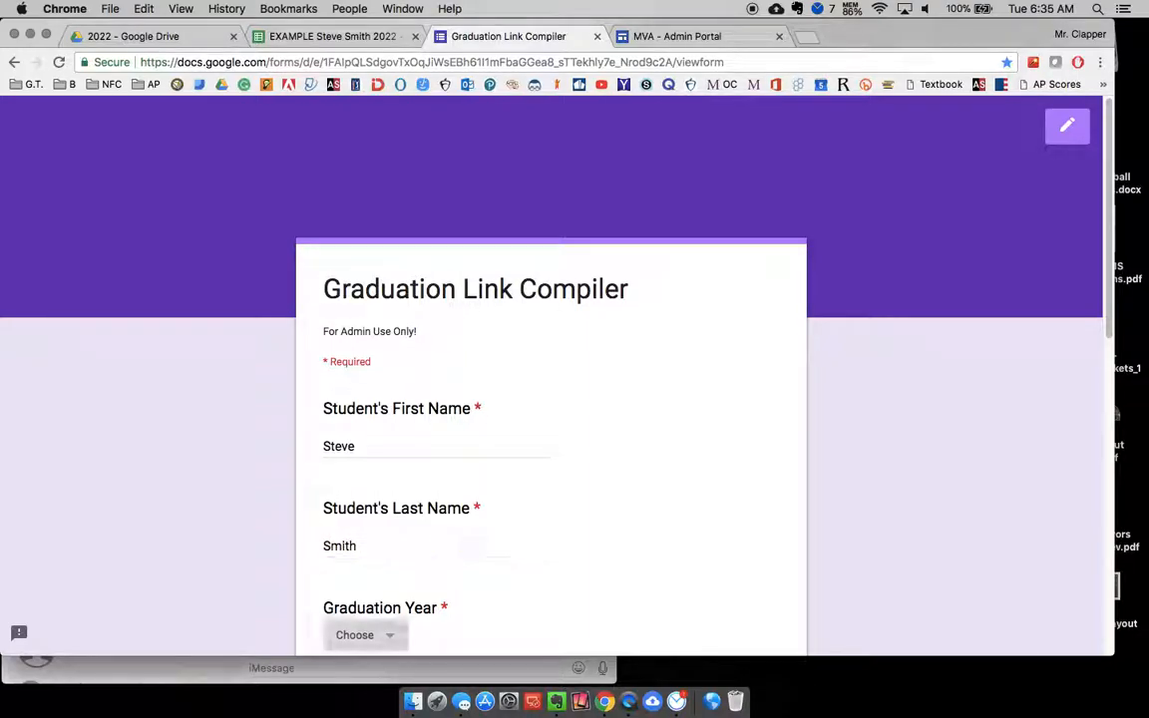
key("Down")
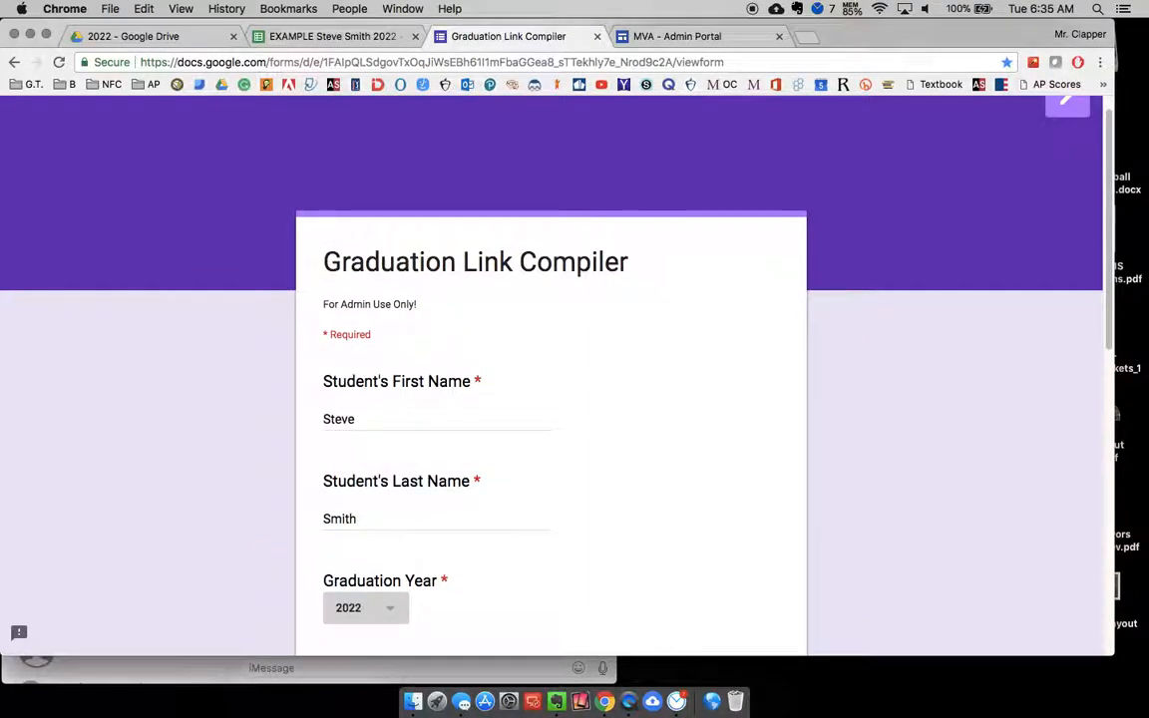
- Set Special Programs to None and the Student's 1st Language to English in the form
scroll(515, 486, "down", 2)
left_click(368, 577)
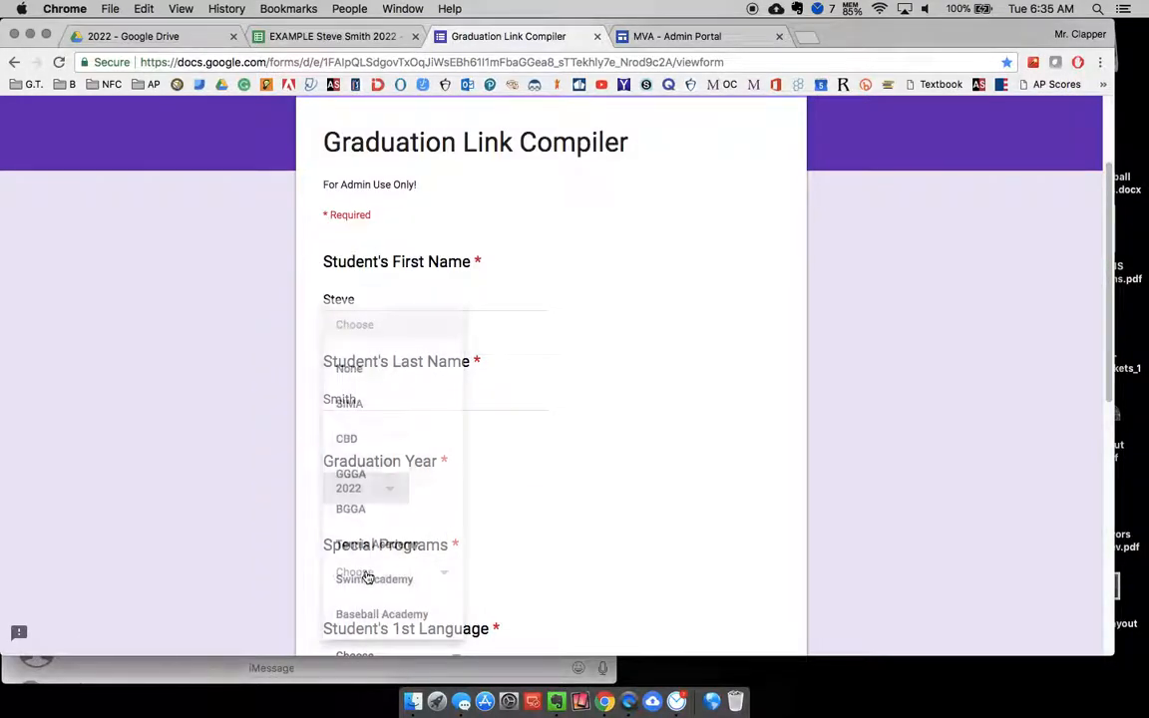
left_click(377, 371)
scroll(651, 467, "down", 2)
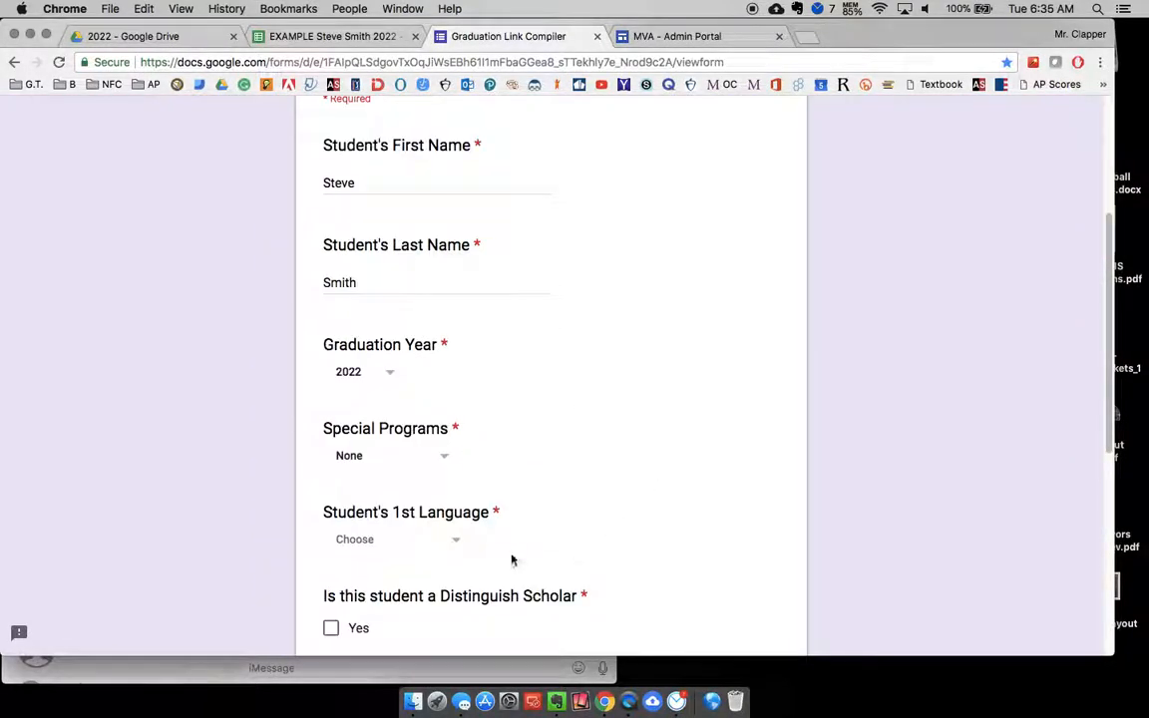
left_click(379, 543)
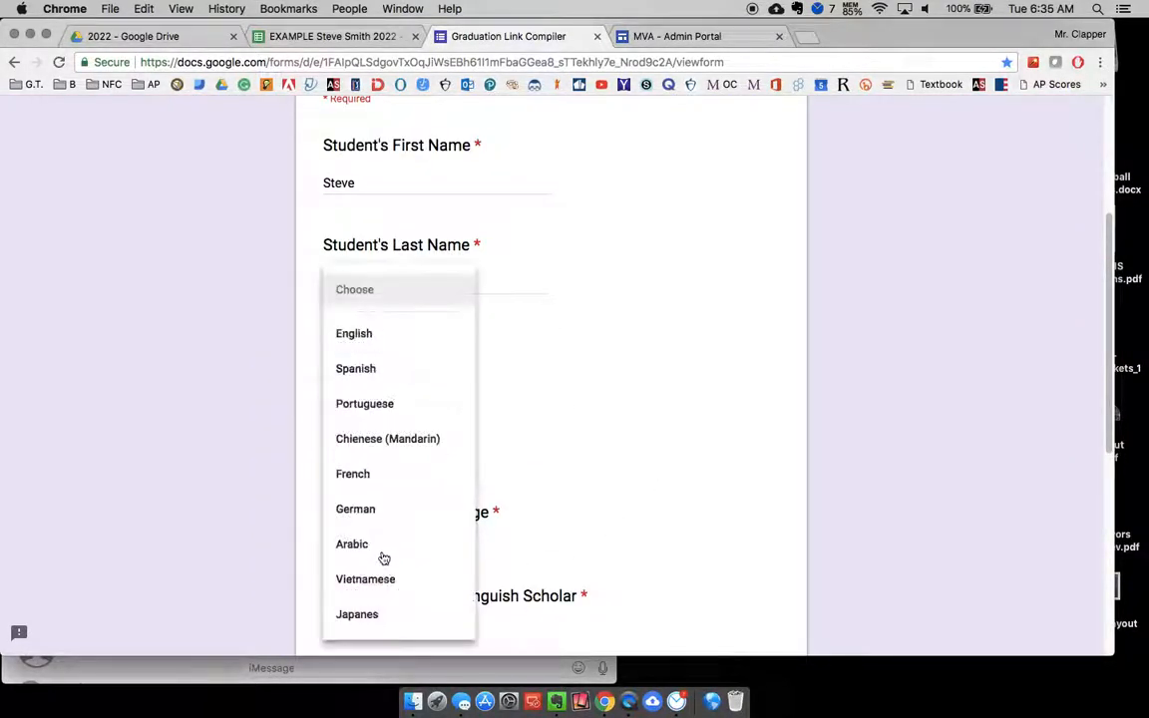
left_click(379, 339)
- Answer Yes for Distinguish Scholar and paste the copied link as the "Can Edit" link
scroll(225, 429, "down", 2)
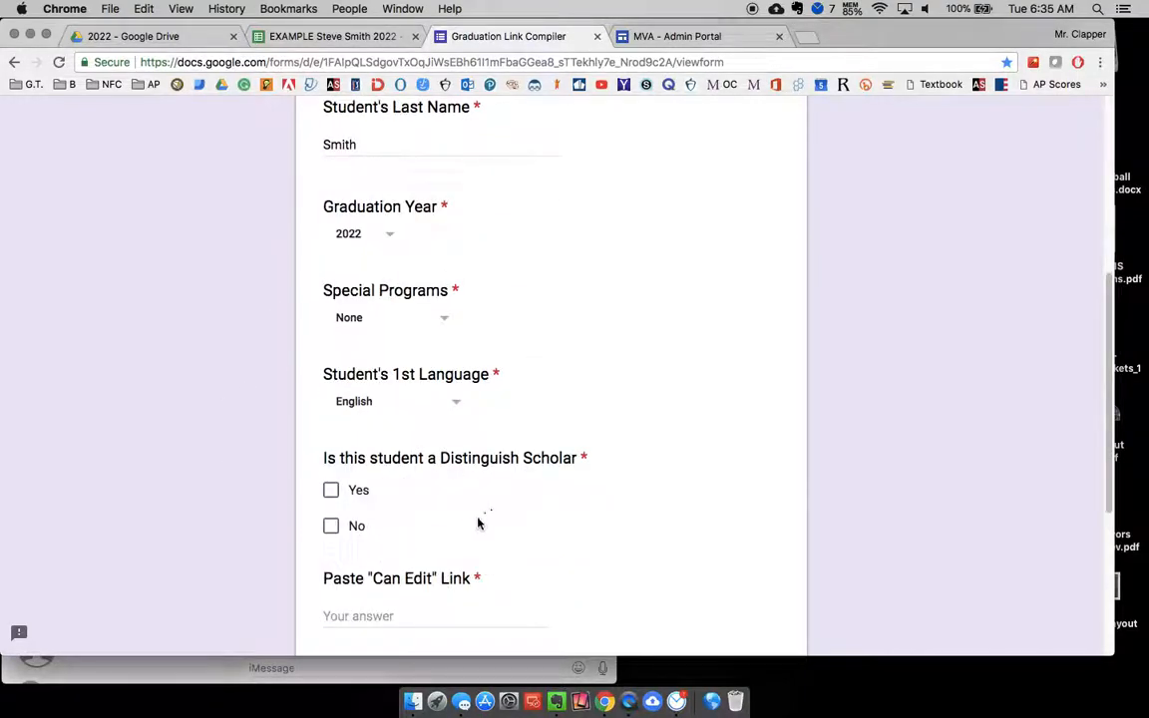
left_click(333, 496)
scroll(530, 500, "down", 1)
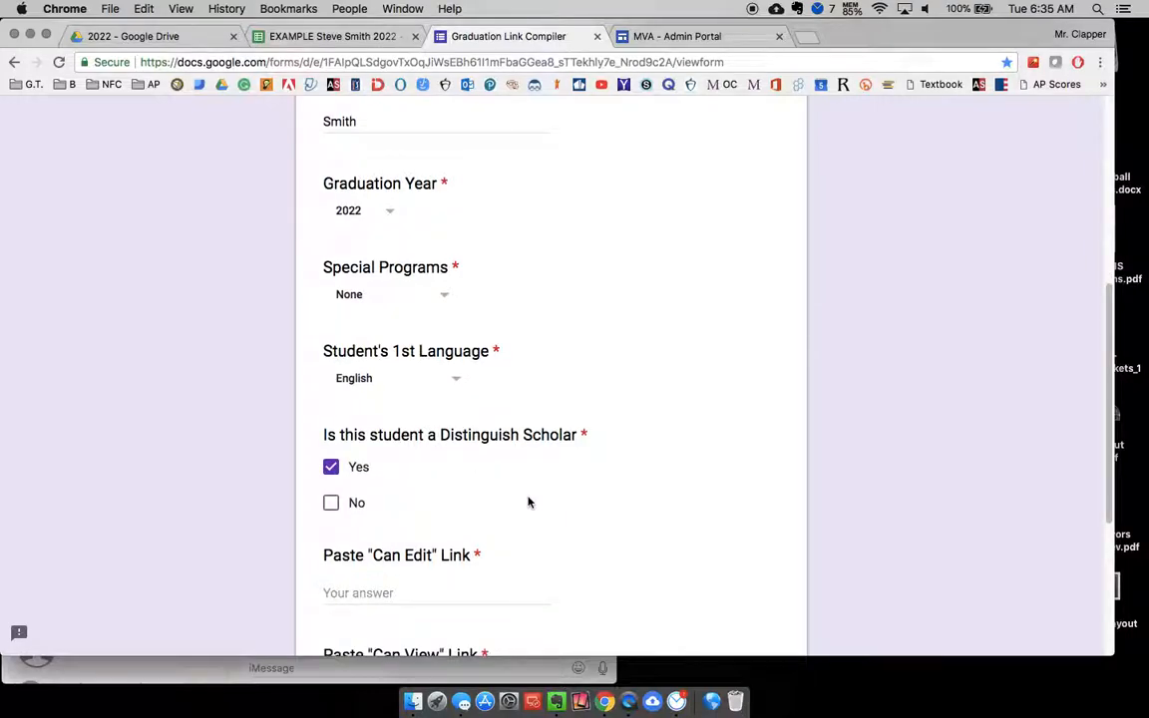
left_click(338, 576)
- Paste the spreadsheet's copied editing link as the "Can Edit" link in the Graduation Link Compiler form
left_click(351, 40)
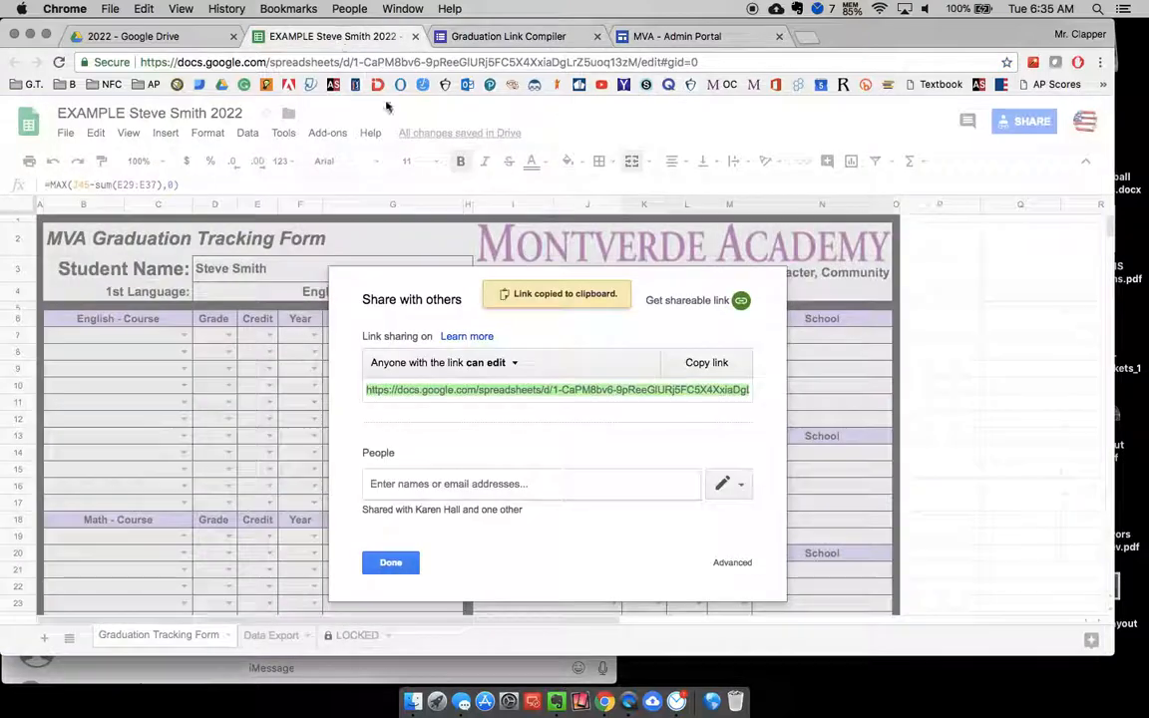
left_click(476, 38)
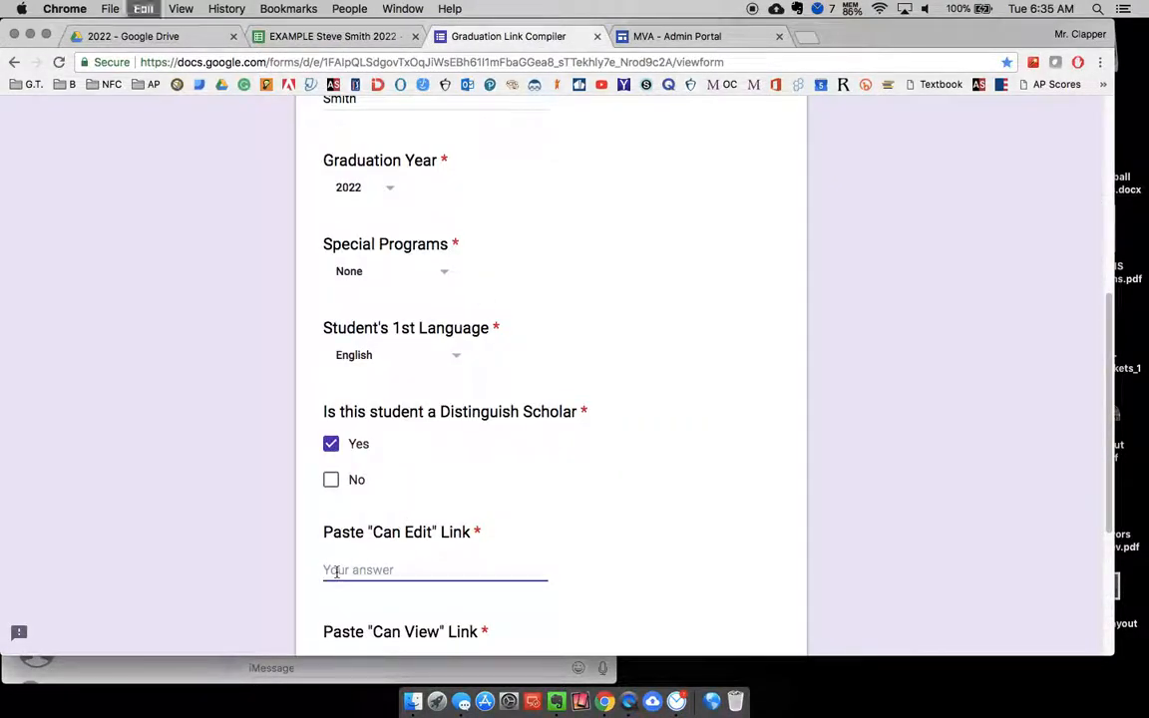
key("super+v")
scroll(329, 589, "down", 2)
left_click(346, 549)
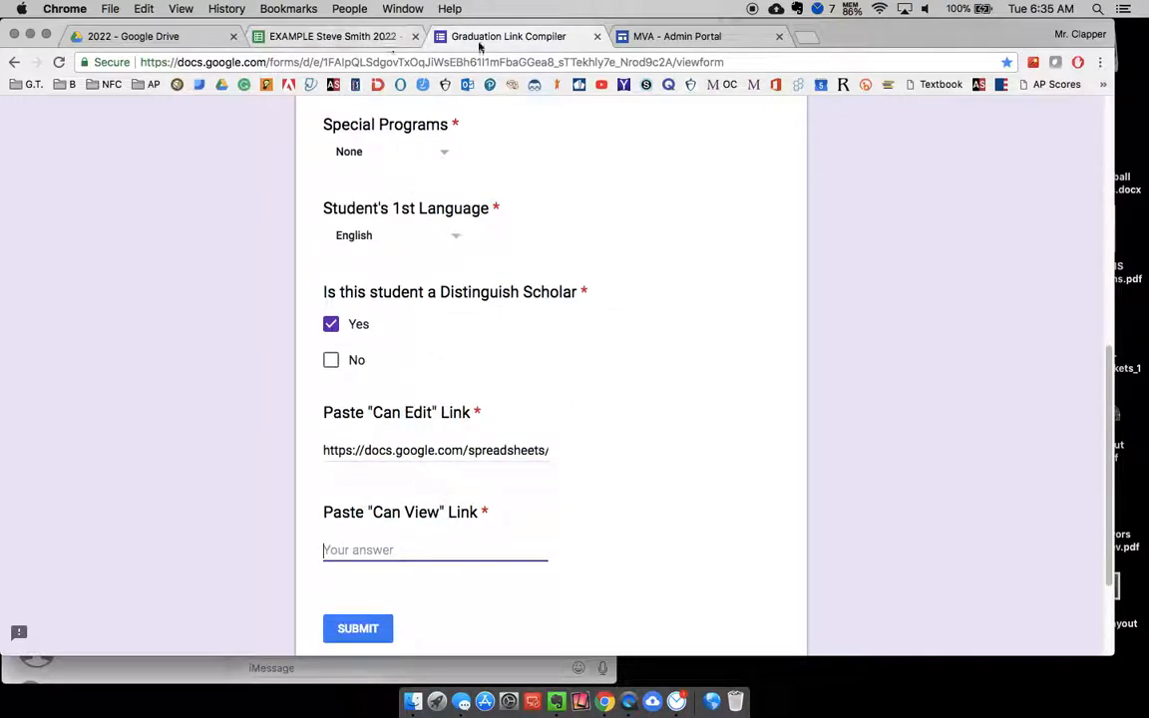
- Close the spreadsheet's sharing settings, publish the entire document to the web as a web page, and copy the published link
left_click(272, 37)
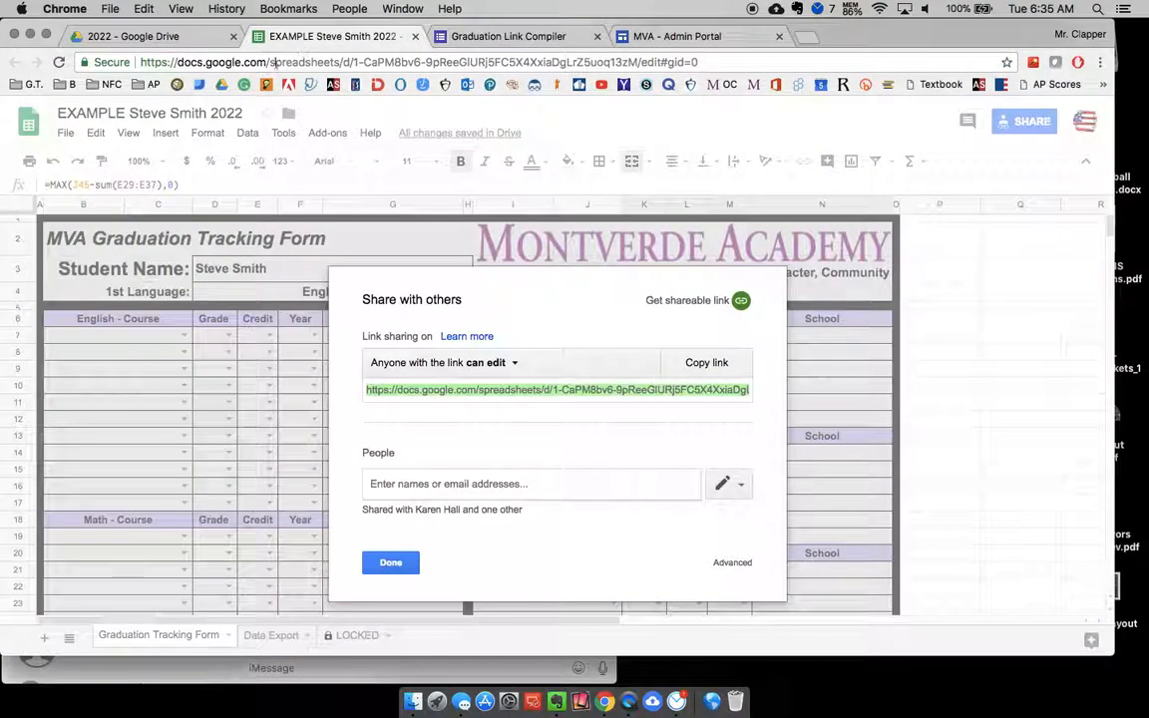
left_click(394, 561)
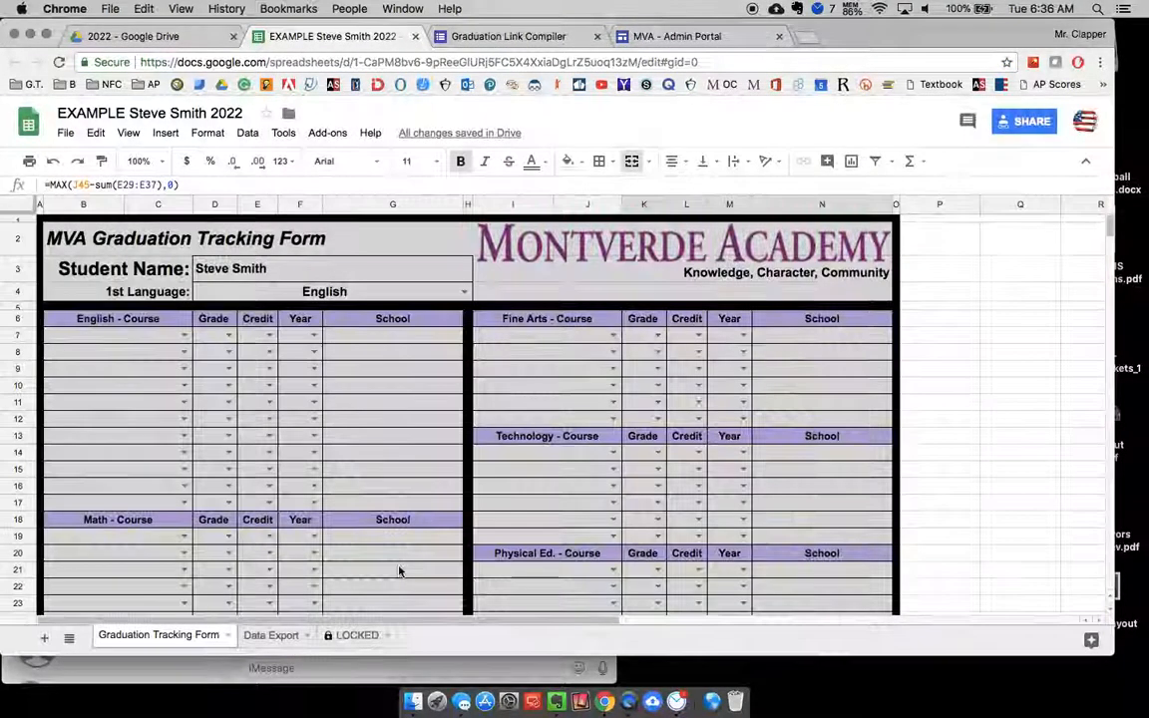
left_click(66, 134)
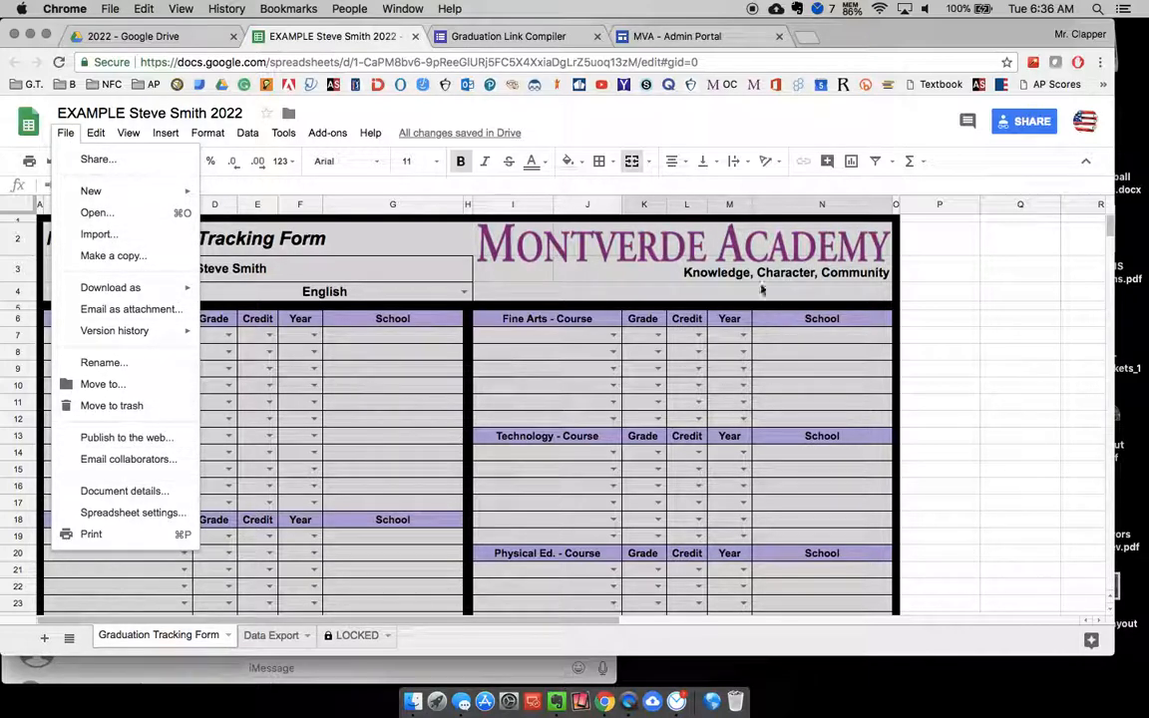
left_click(122, 439)
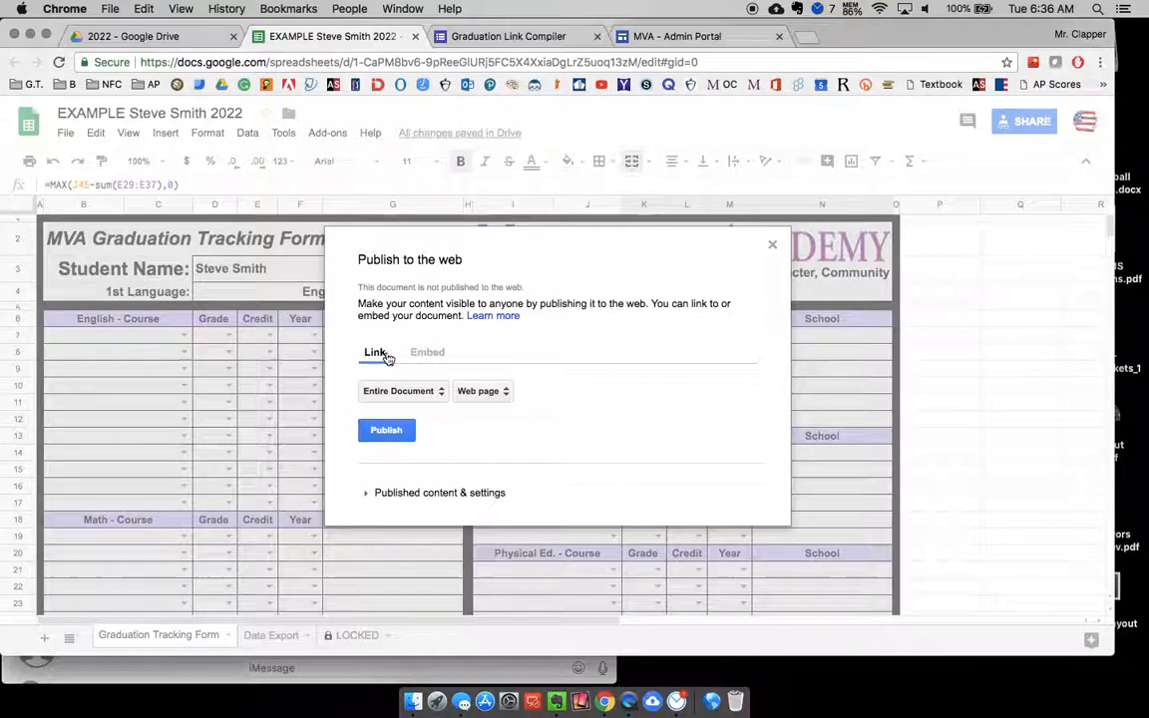
left_click(384, 432)
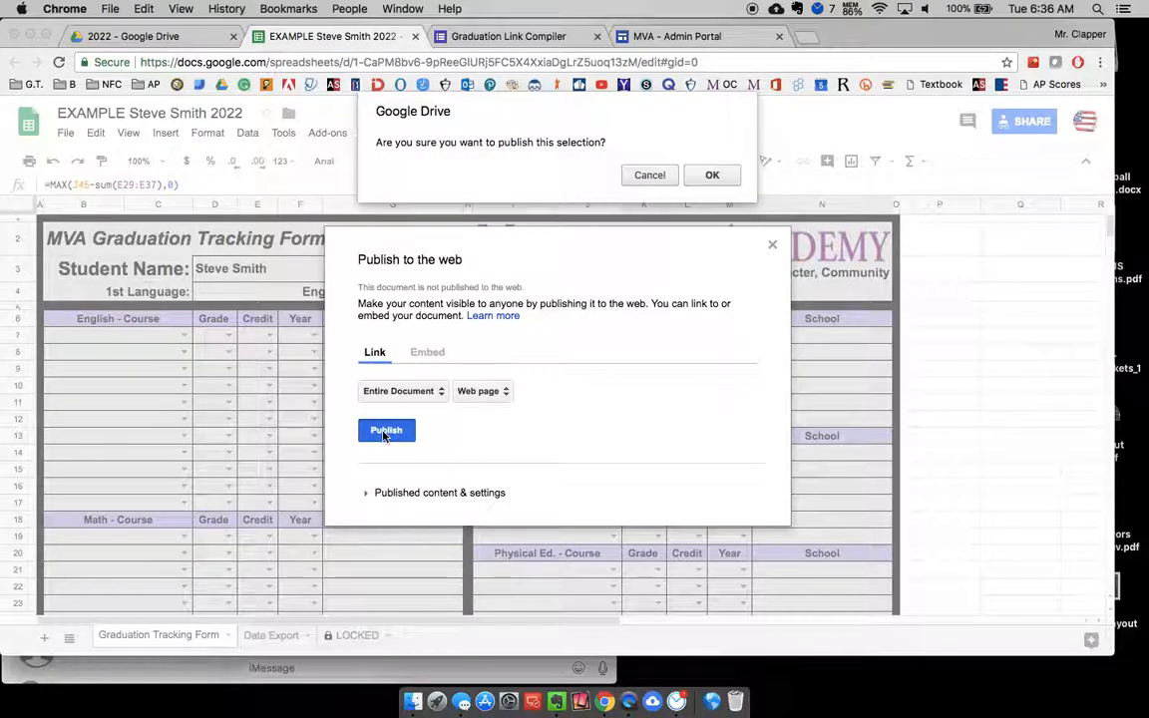
left_click(722, 175)
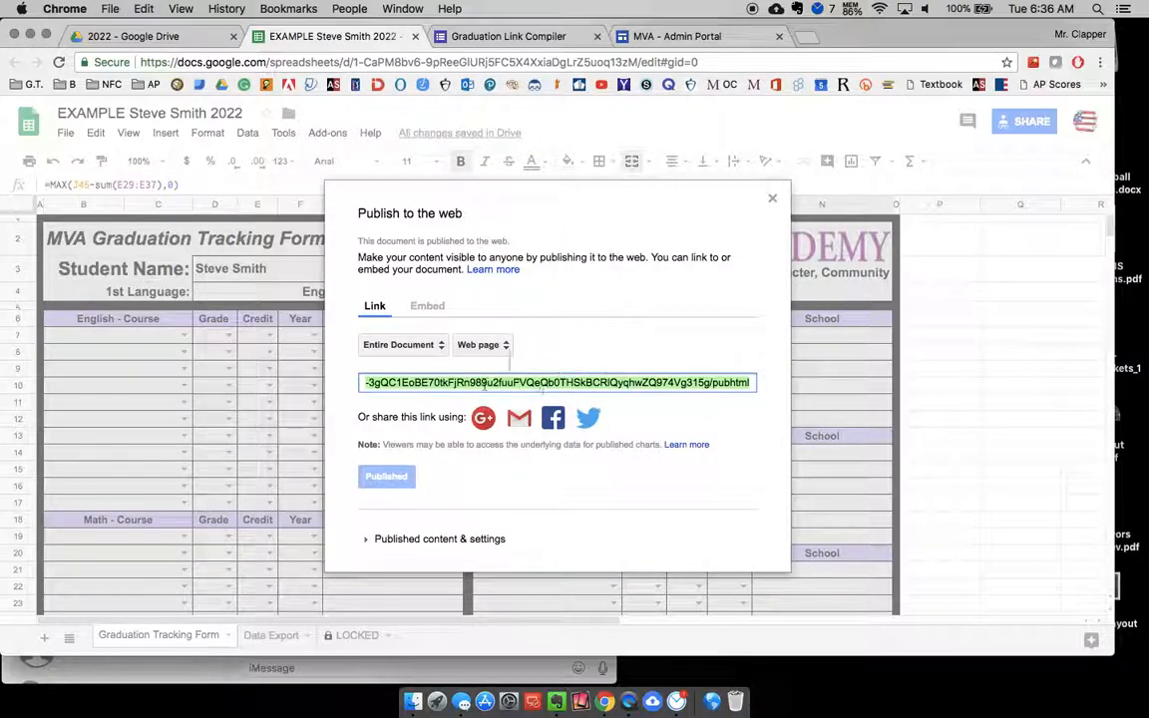
key("super+c")
- Paste the published link as the "Can View" link, submit the Graduation Link Compiler form, and reopen a blank form
left_click(503, 36)
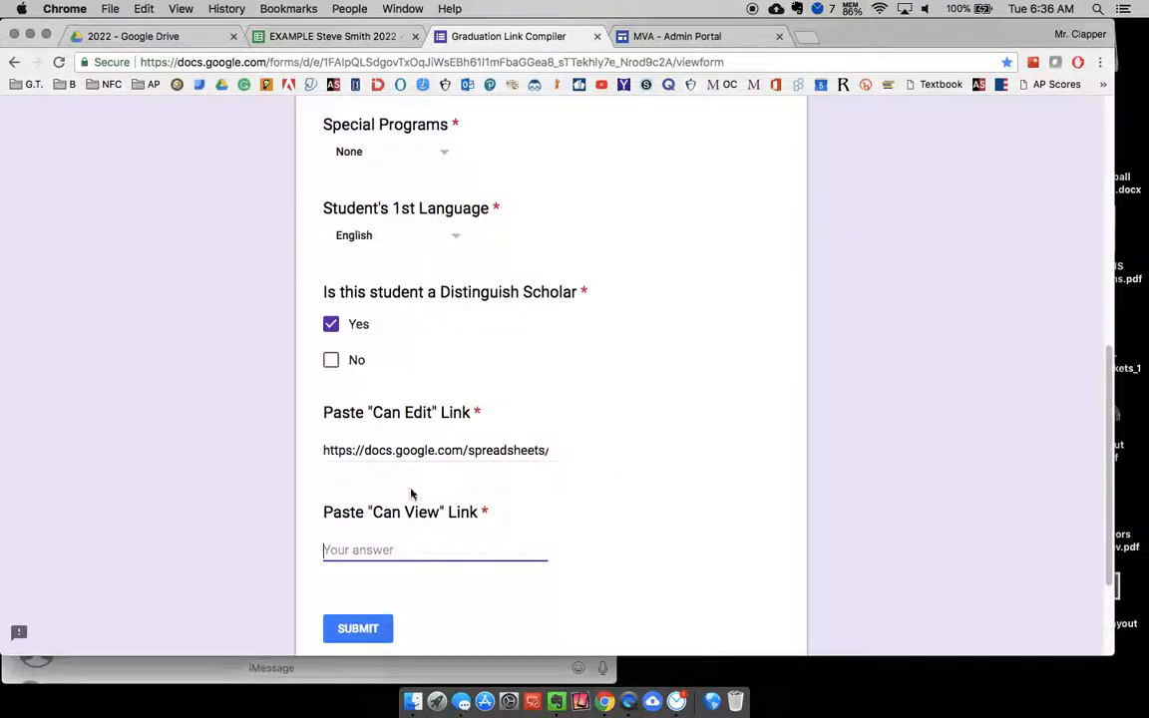
left_click(365, 630)
left_click(431, 365)
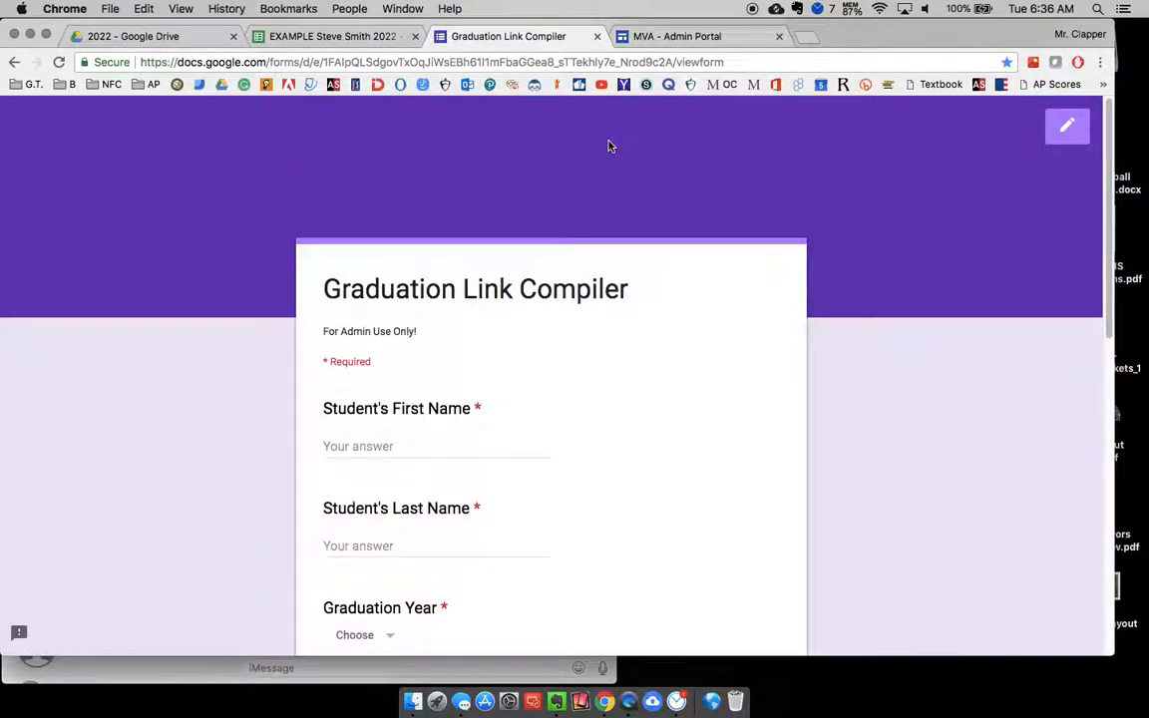
- Refresh the MVA Admin Portal and open the new student's entry in the Directory
left_click(650, 36)
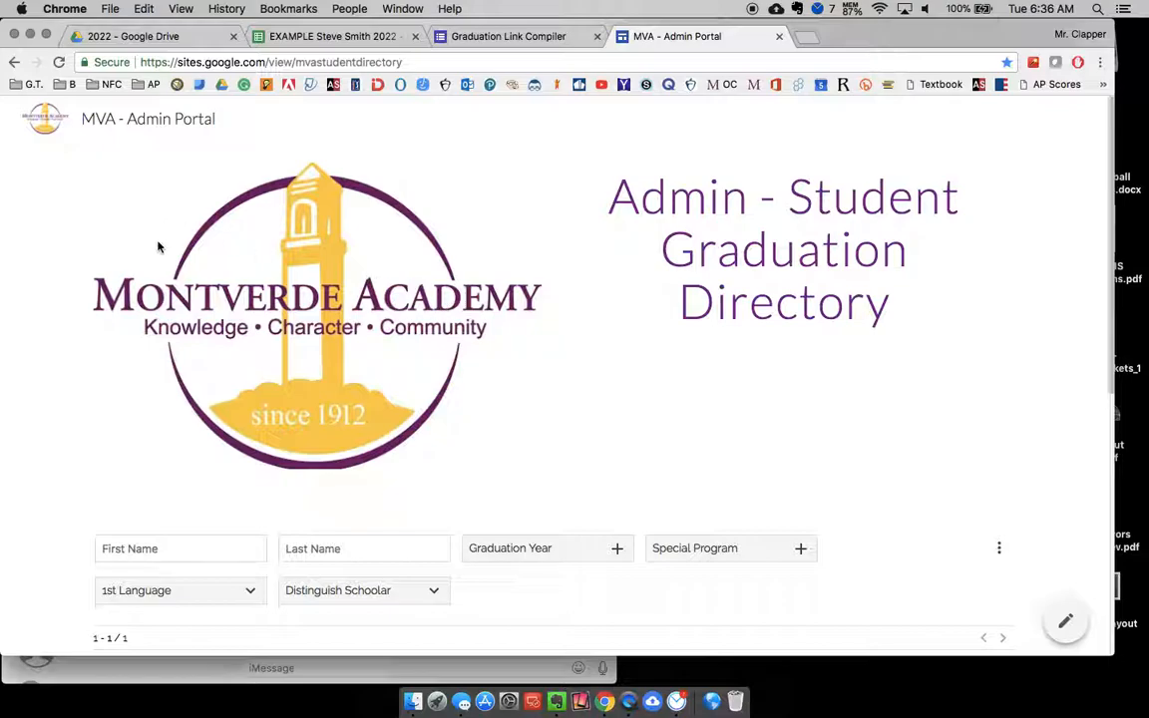
scroll(158, 243, "down", 3)
left_click(60, 61)
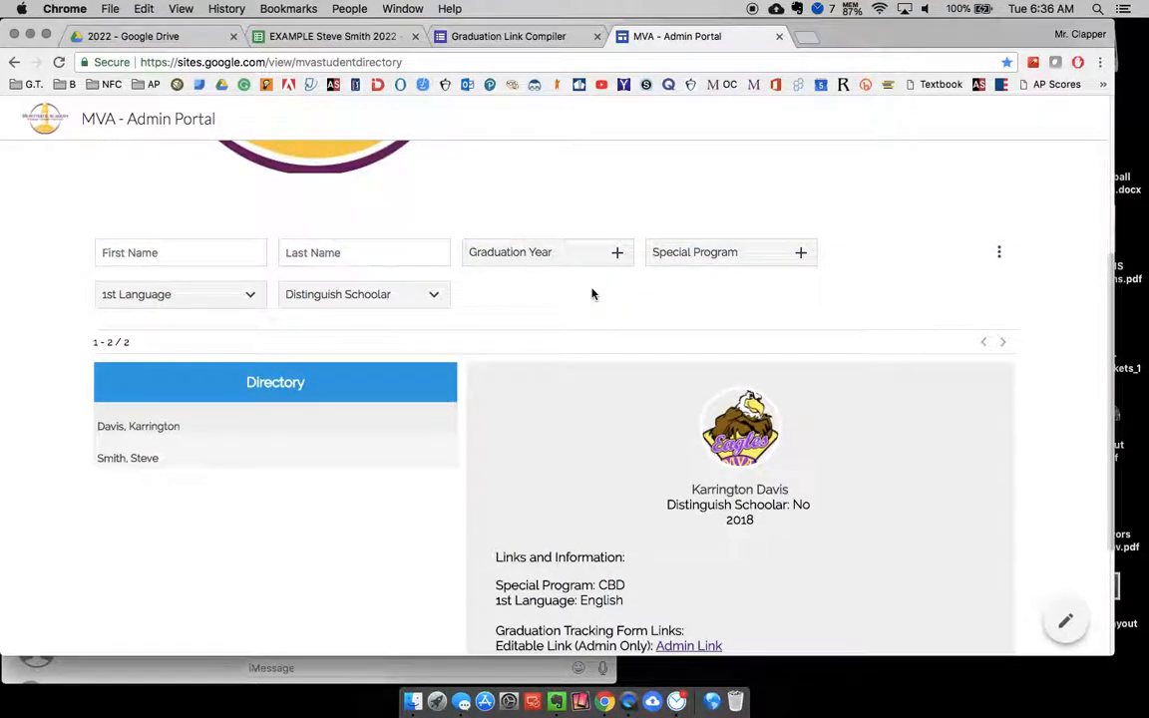
left_click(154, 459)
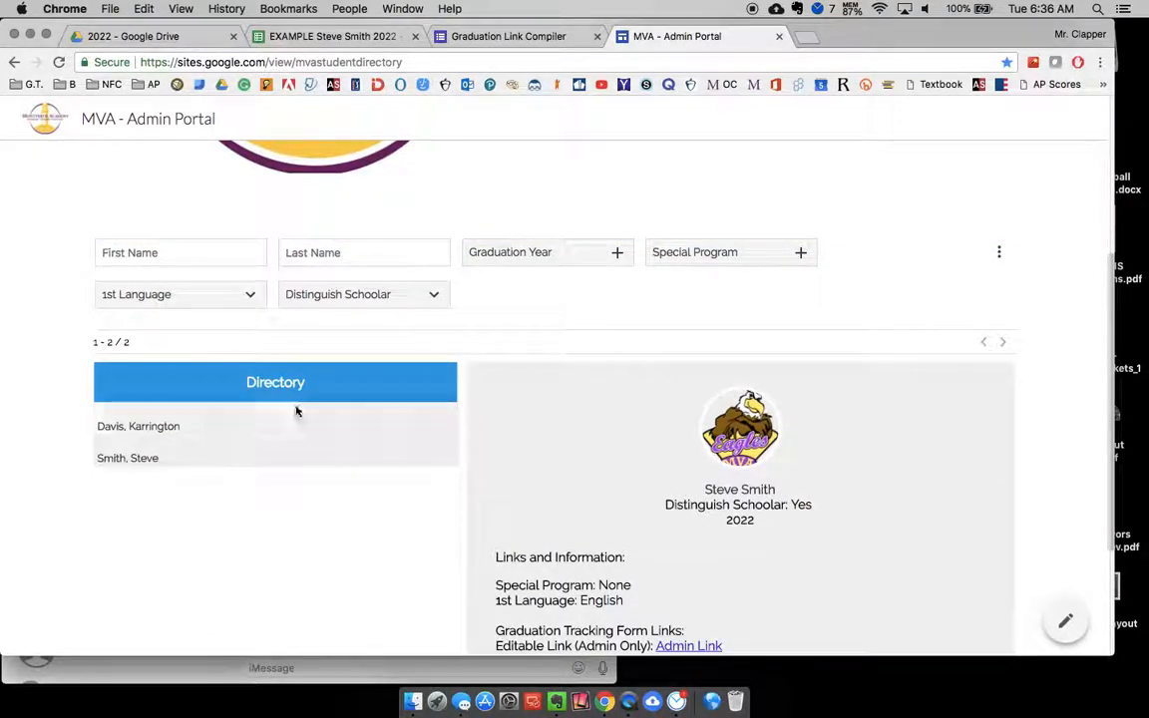
- Close the spreadsheet's Publish to the web dialog and check the 2022 folder in Google Drive
left_click(320, 36)
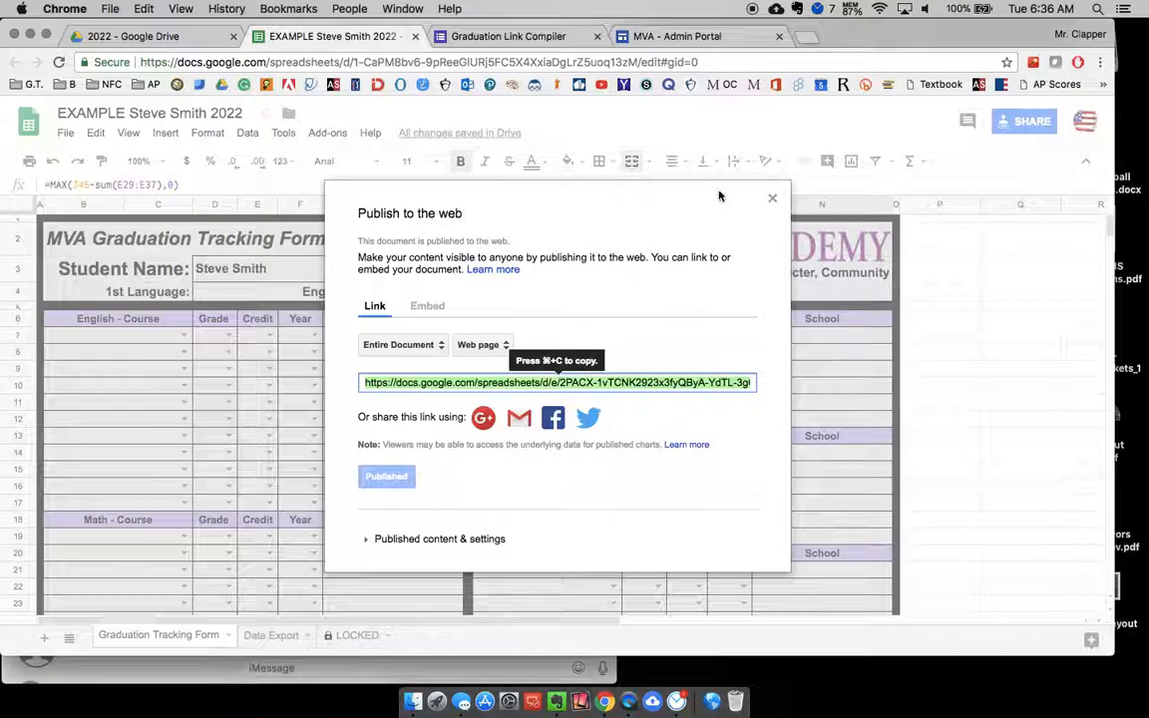
left_click(771, 199)
left_click(145, 36)
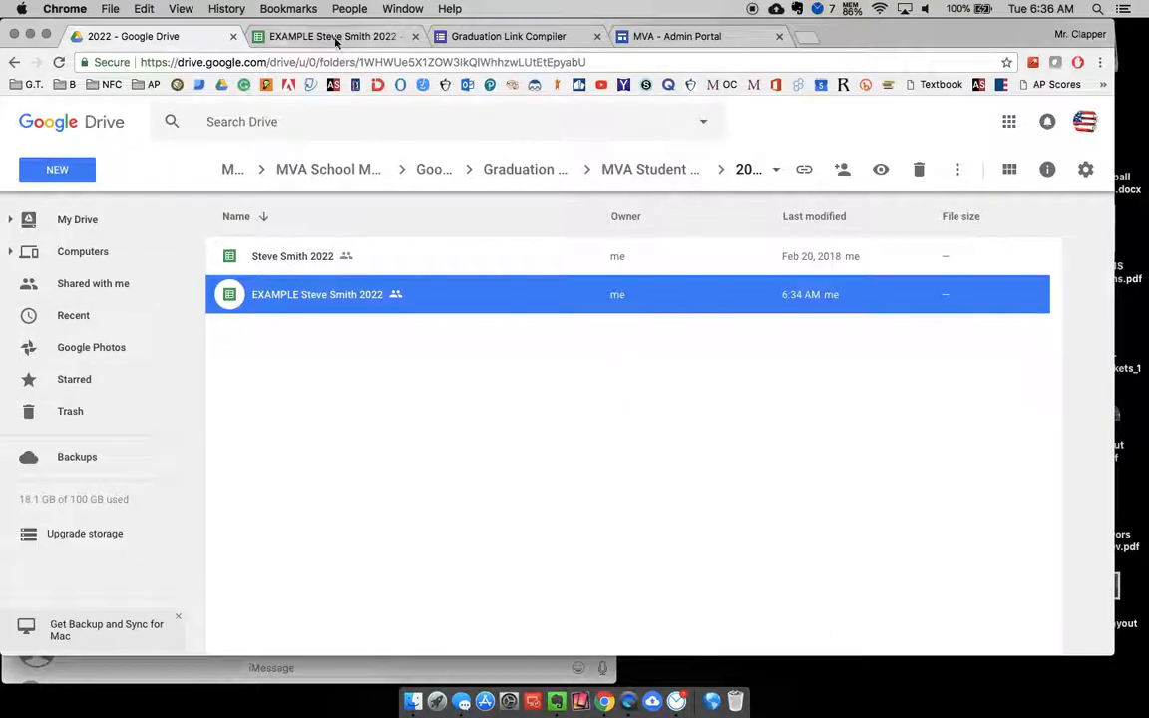
left_click(304, 37)
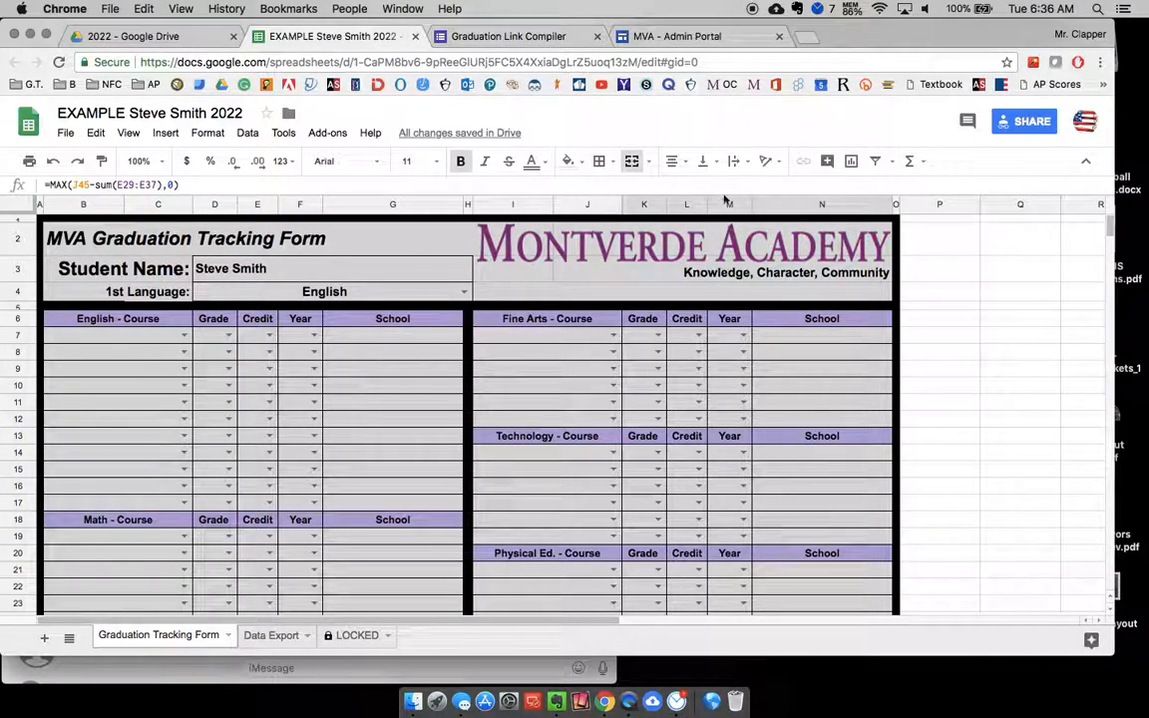
- Open the editable tracking form through the Admin Link in the student's MVA Admin Portal entry
left_click(658, 36)
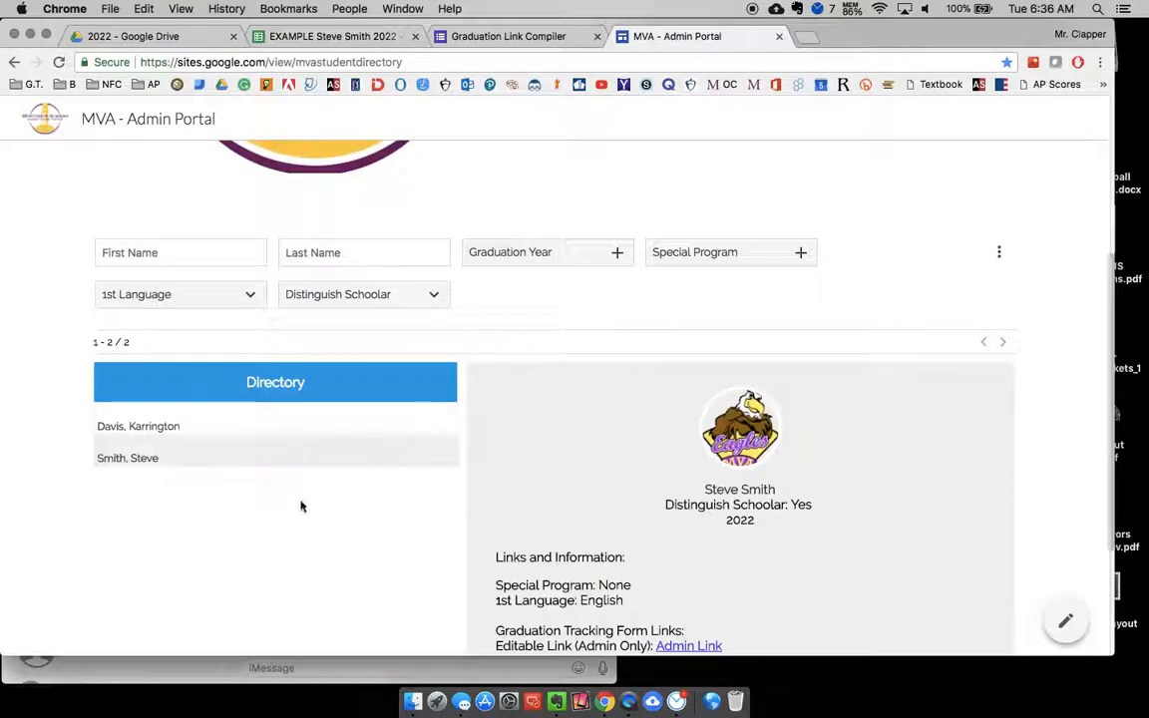
scroll(228, 511, "down", 1)
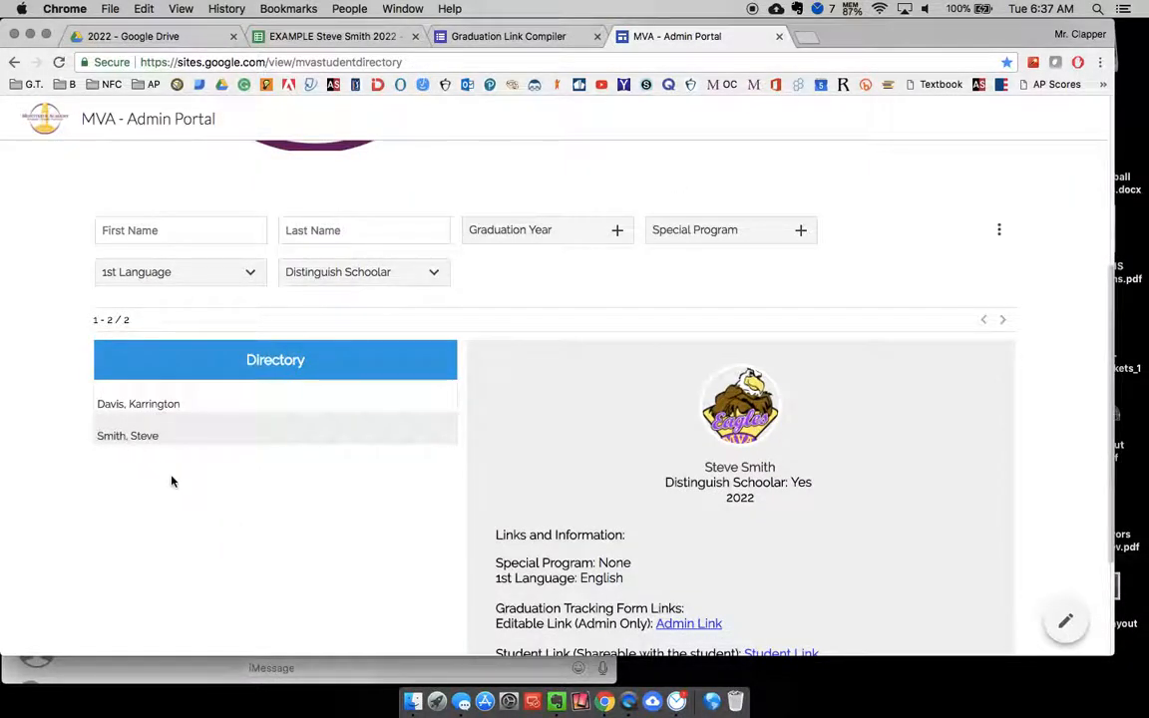
scroll(171, 481, "down", 3)
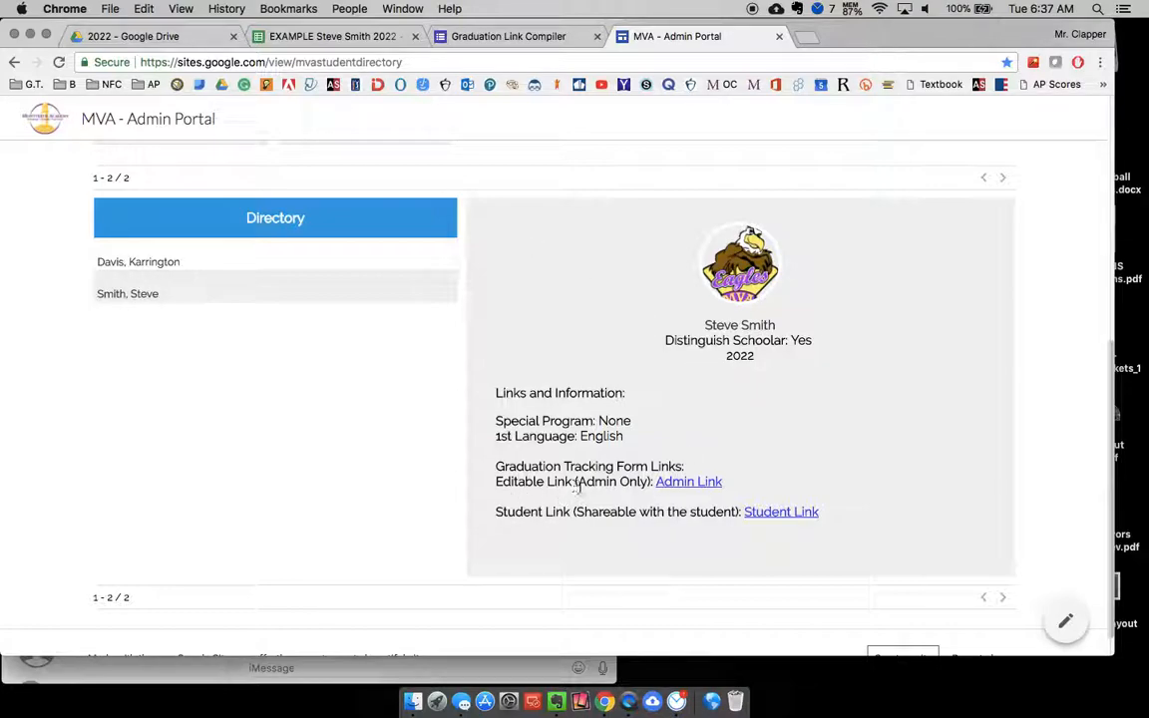
left_click(691, 483)
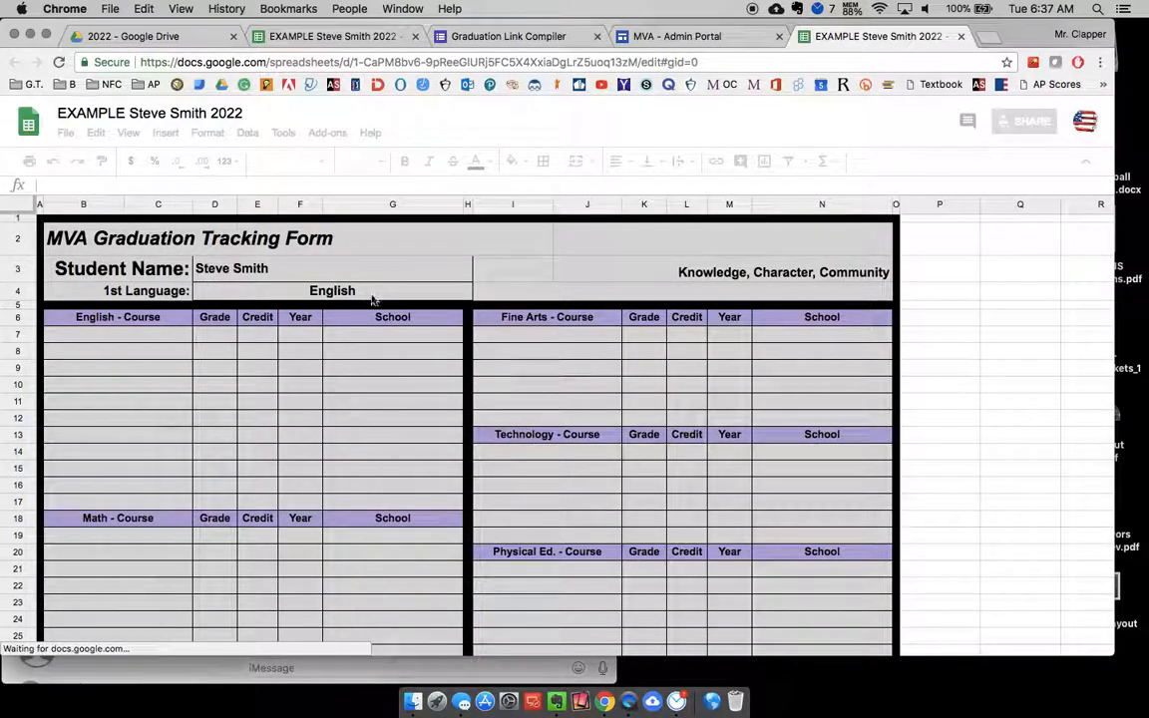
- Open the Student Link from the portal entry, review the published tracking form's courses, requirements and notes, and return to the editable spreadsheet
left_click(681, 38)
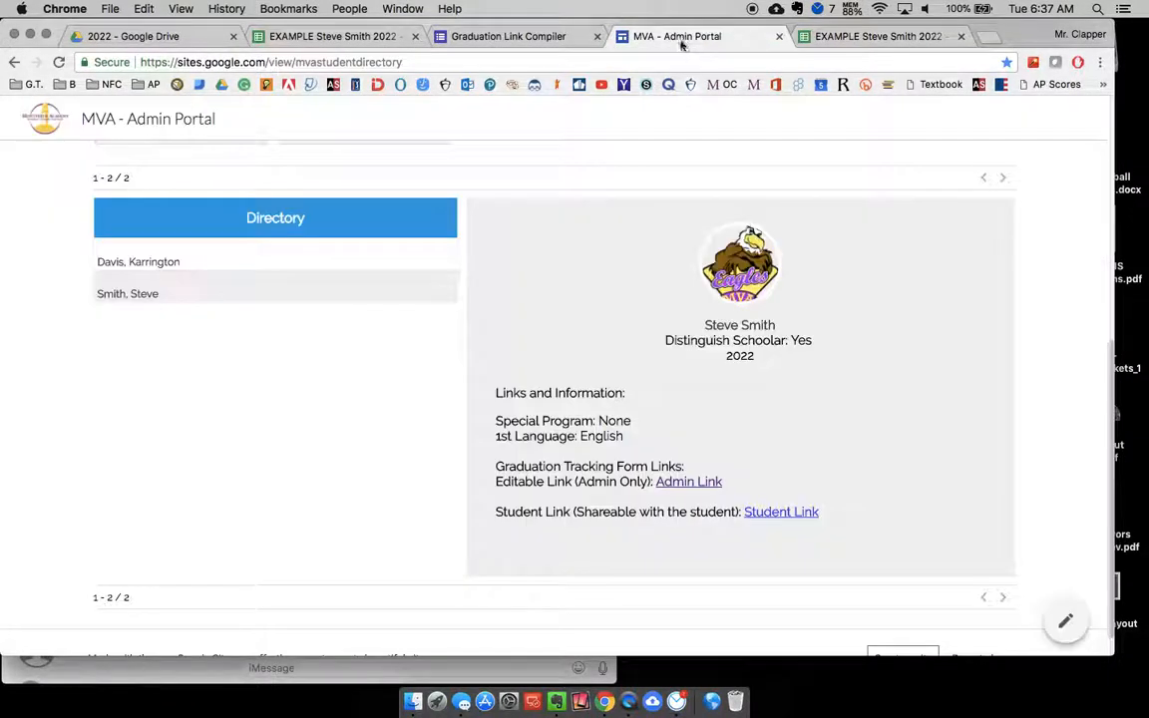
left_click(792, 514)
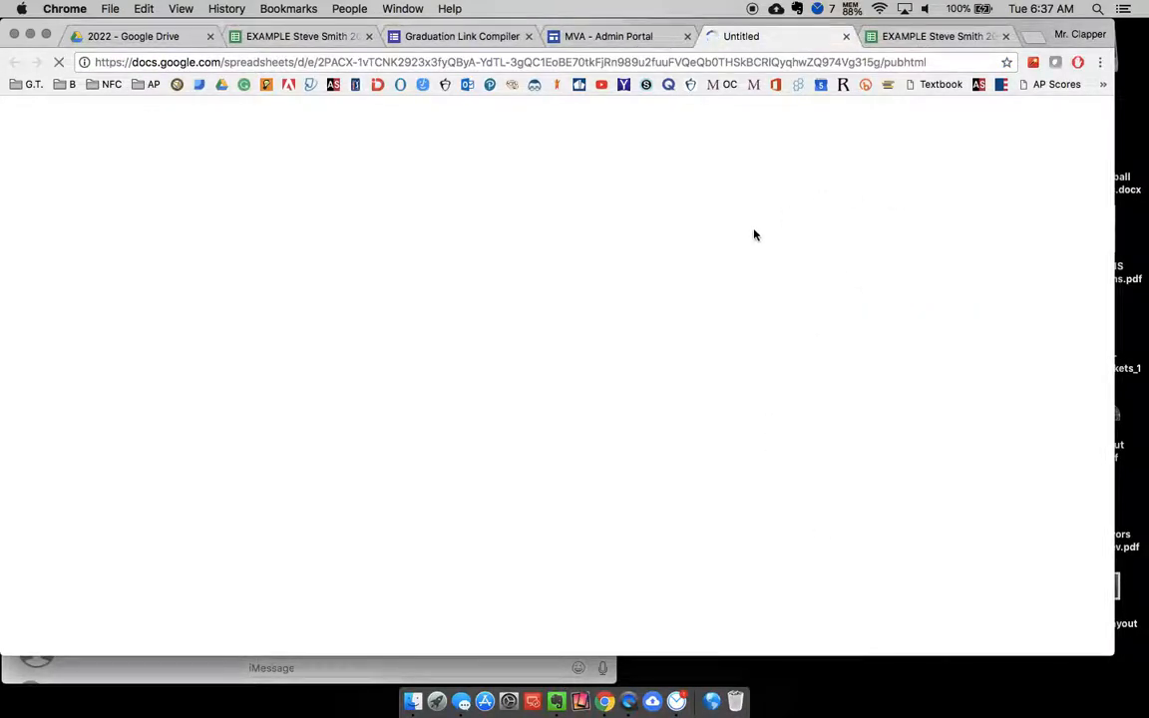
scroll(310, 379, "down", 5)
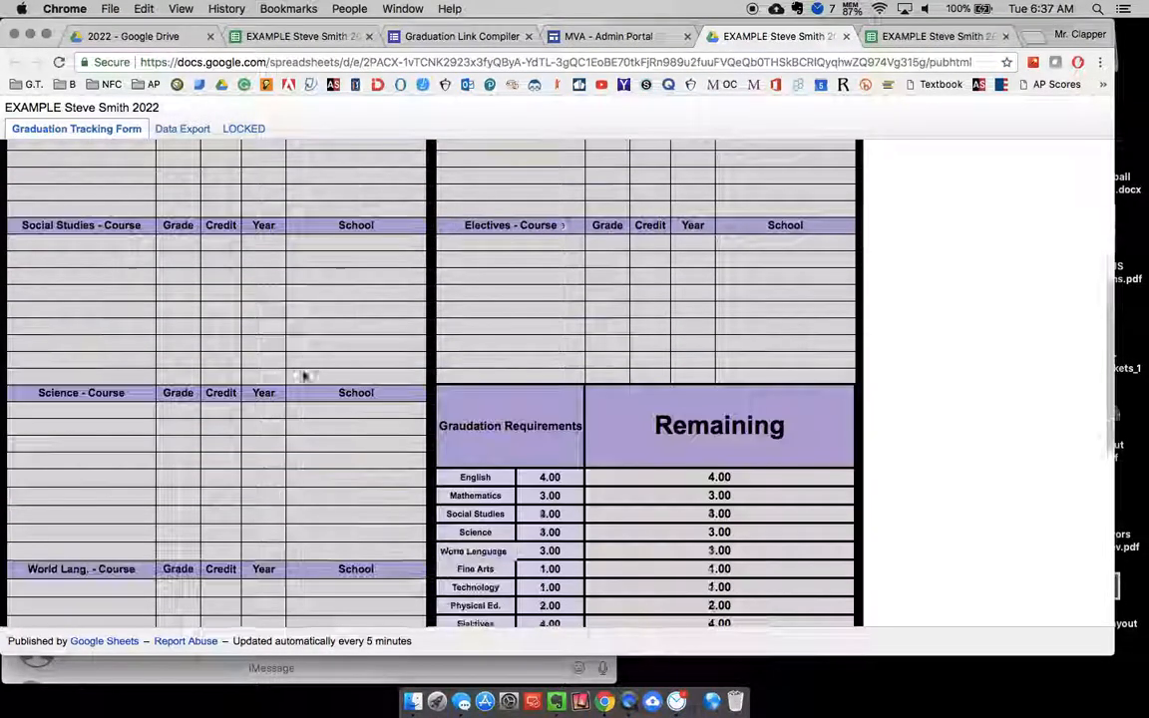
scroll(304, 376, "down", 2)
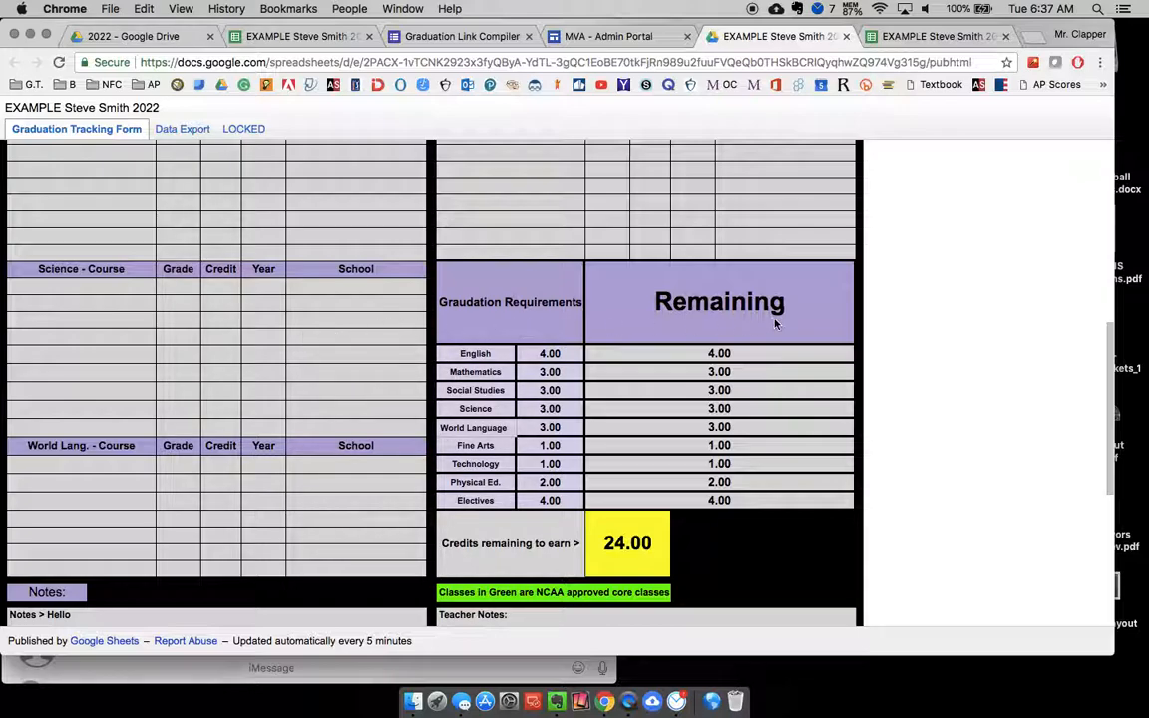
scroll(300, 403, "up", 7)
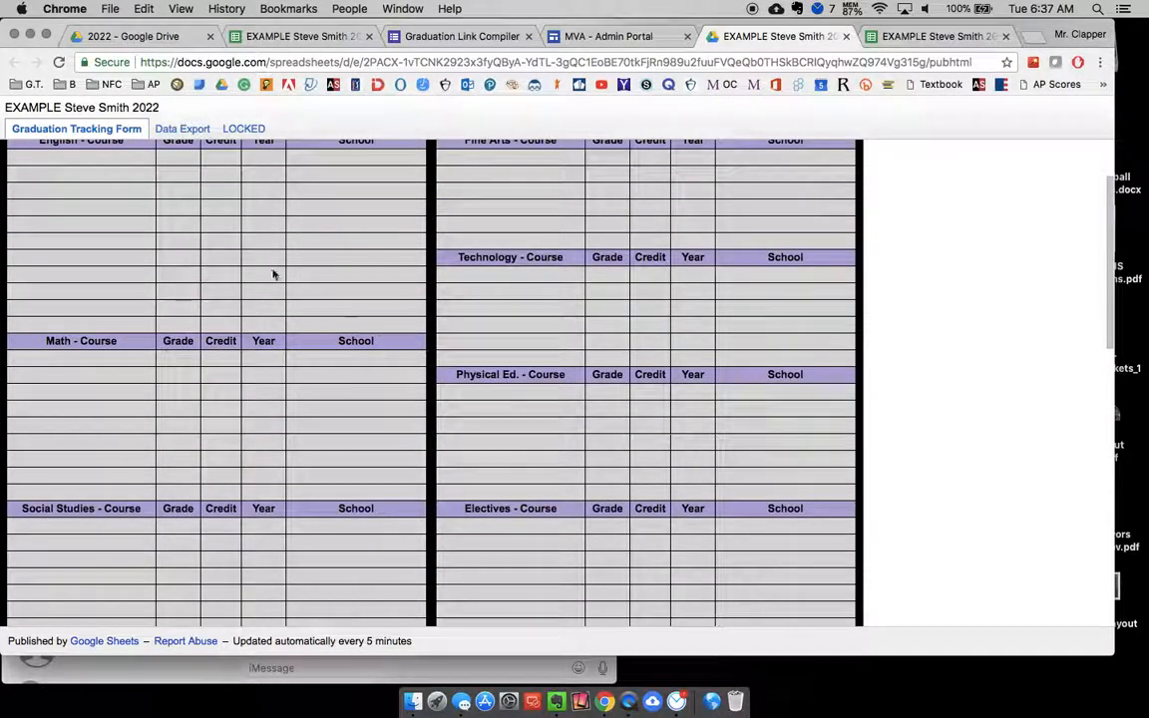
scroll(236, 274, "up", 2)
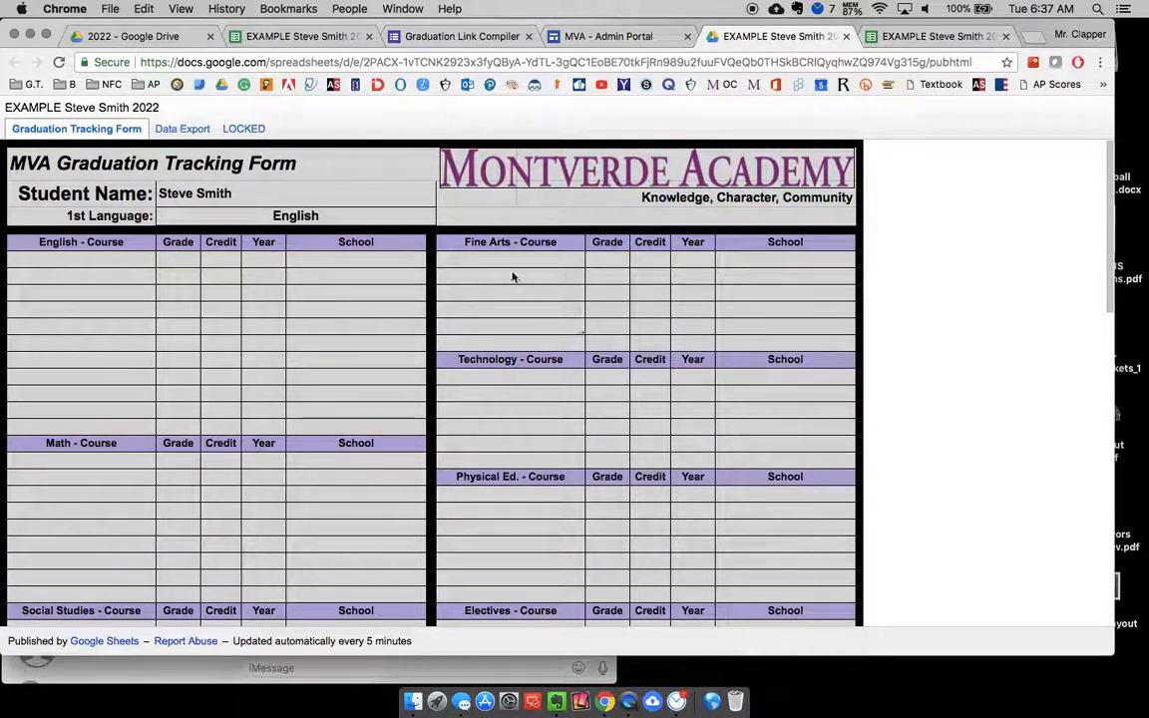
scroll(426, 399, "down", 9)
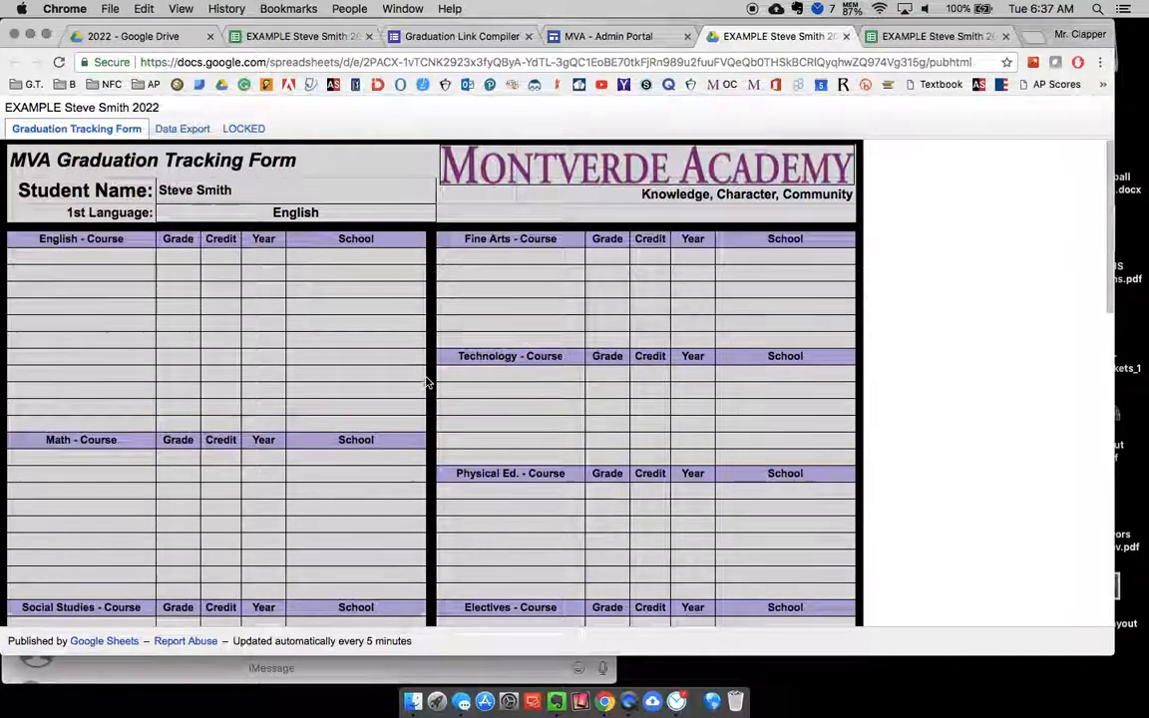
scroll(426, 384, "down", 6)
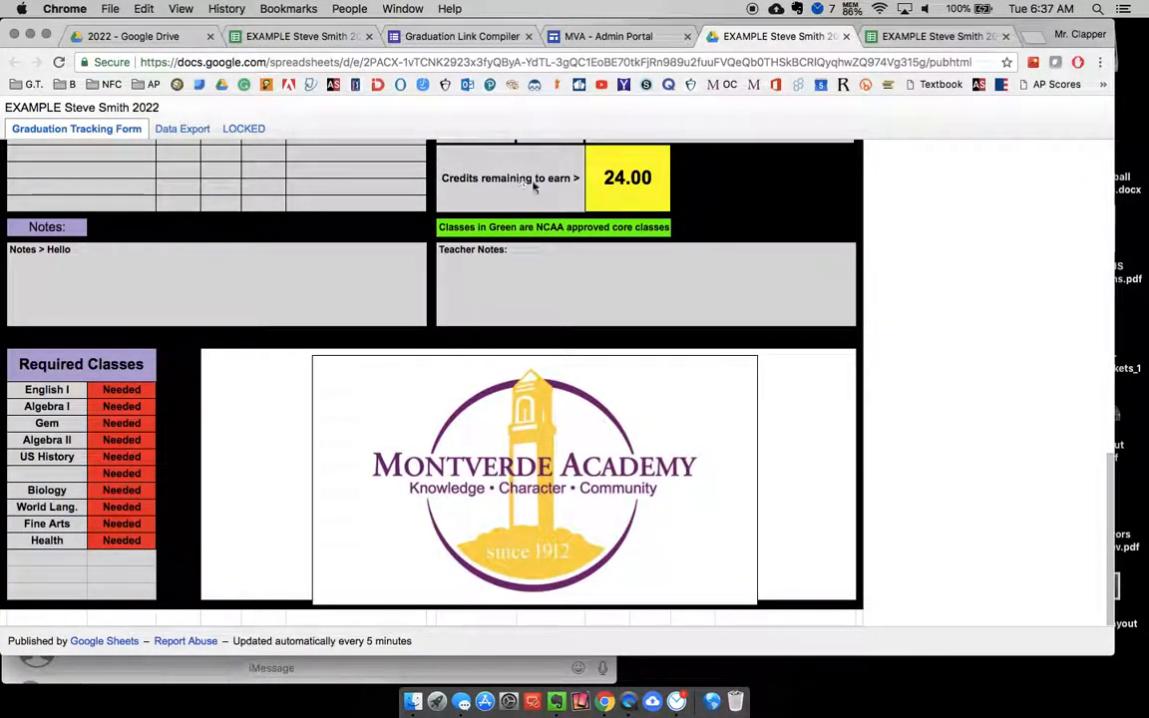
left_click(299, 37)
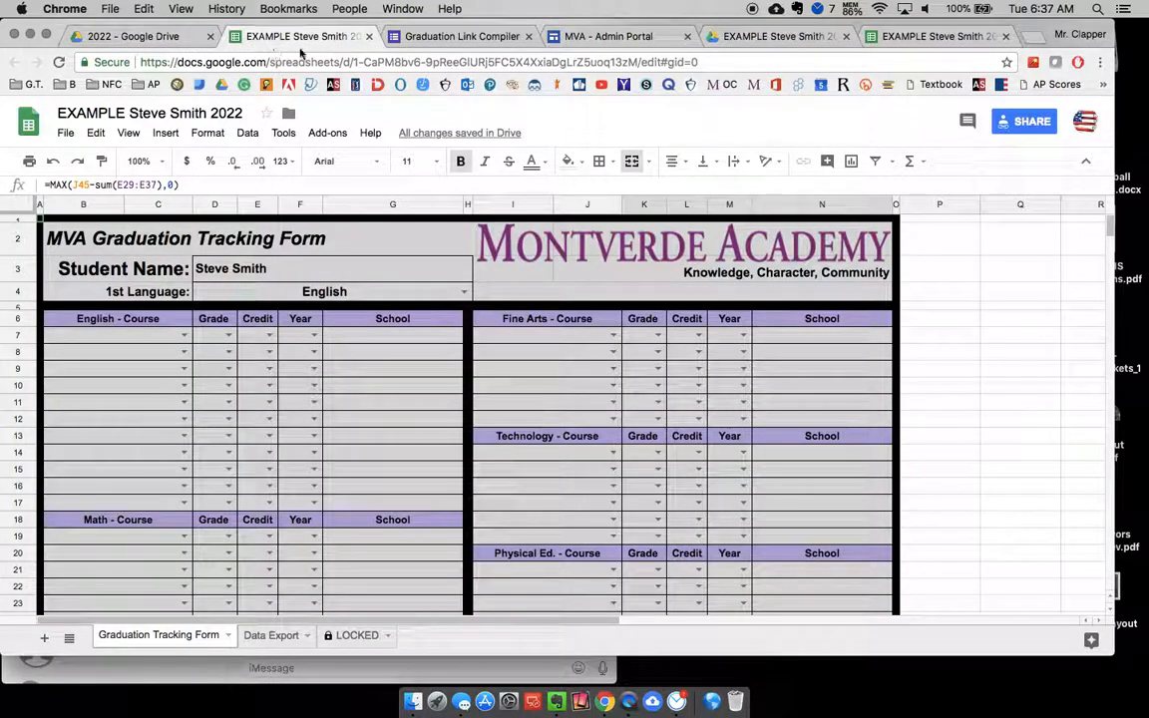